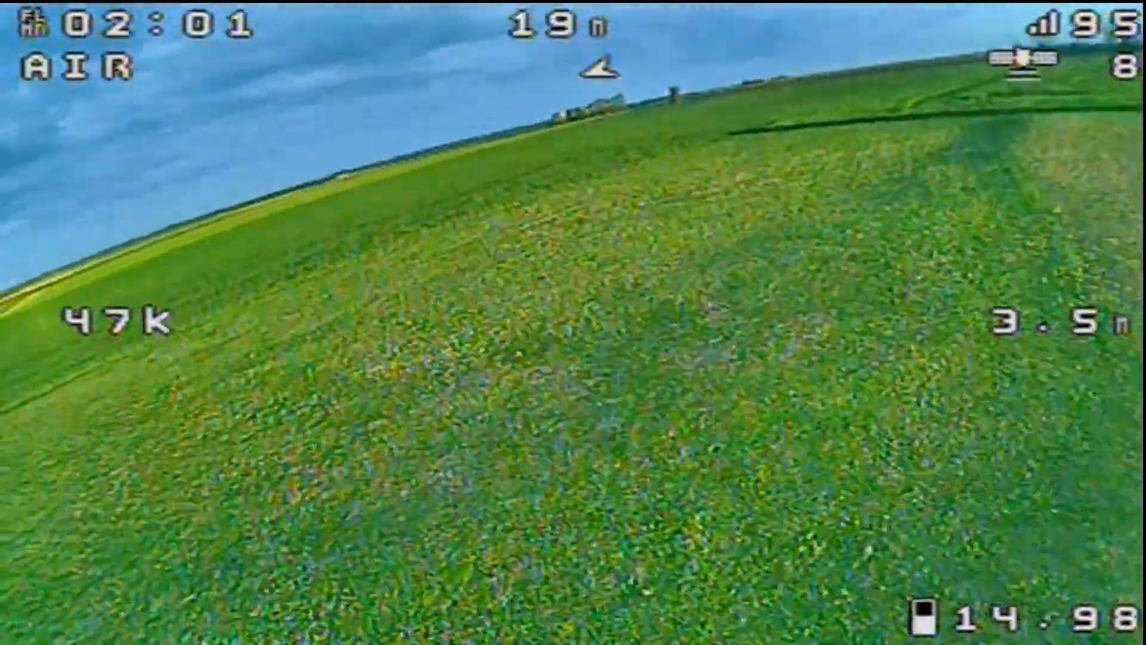
Pause the FPV flight video at 00:02 to examine the OSD flight data, and resume playback
{"action": "key", "text": "space"}
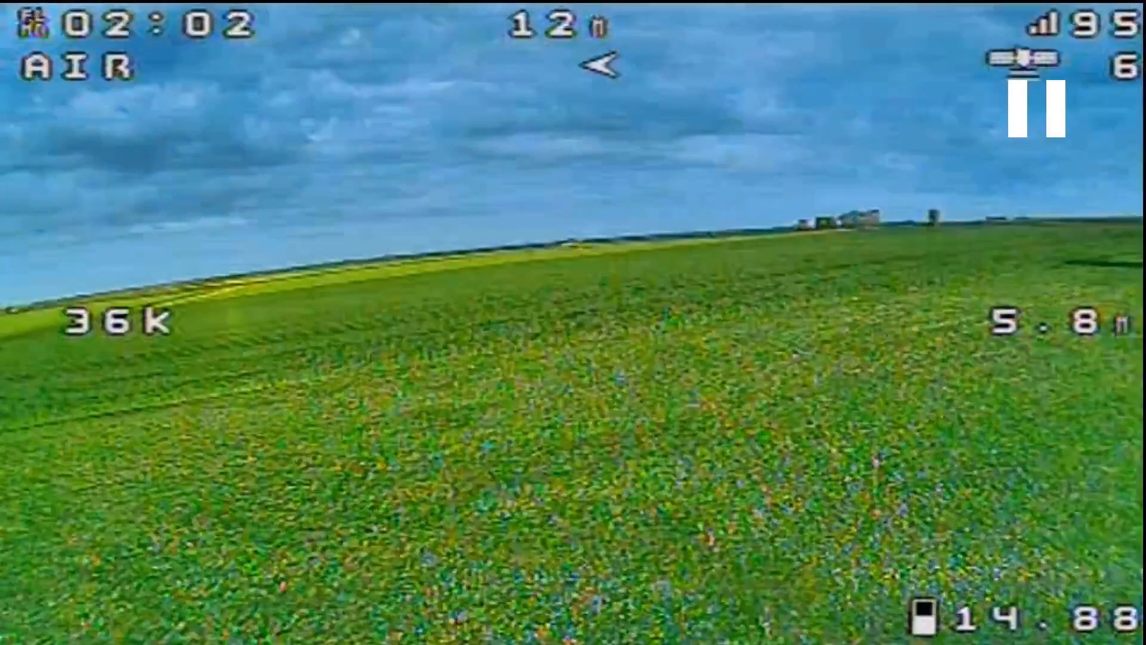
{"action": "mouse_move", "coordinate": [220, 58]}
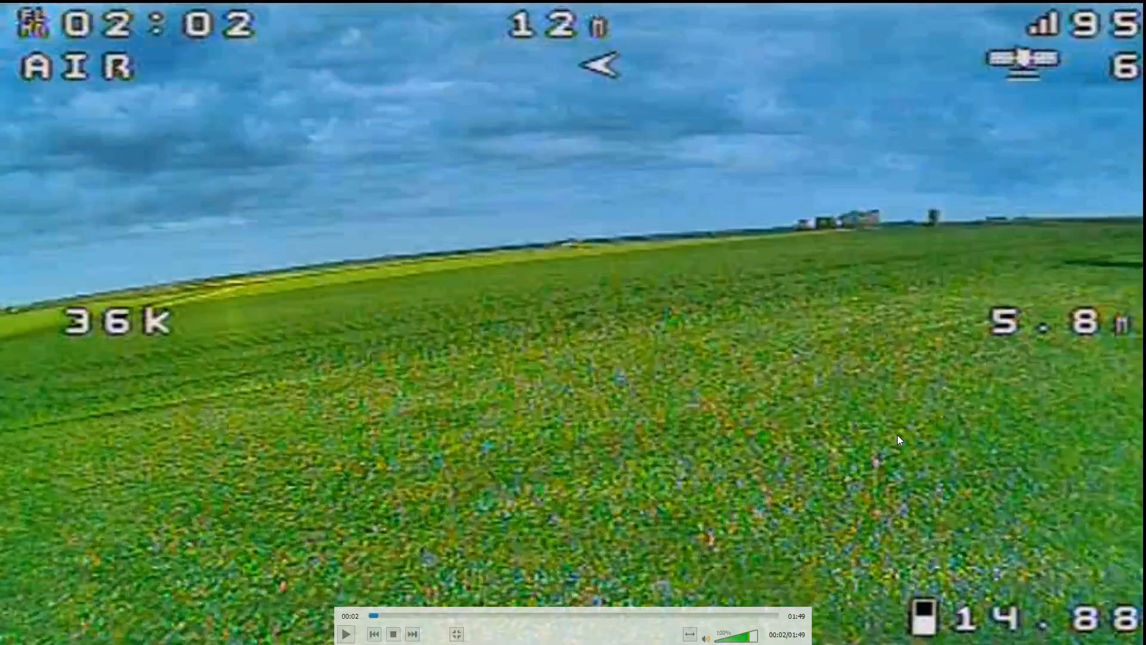
{"action": "key", "text": "space"}
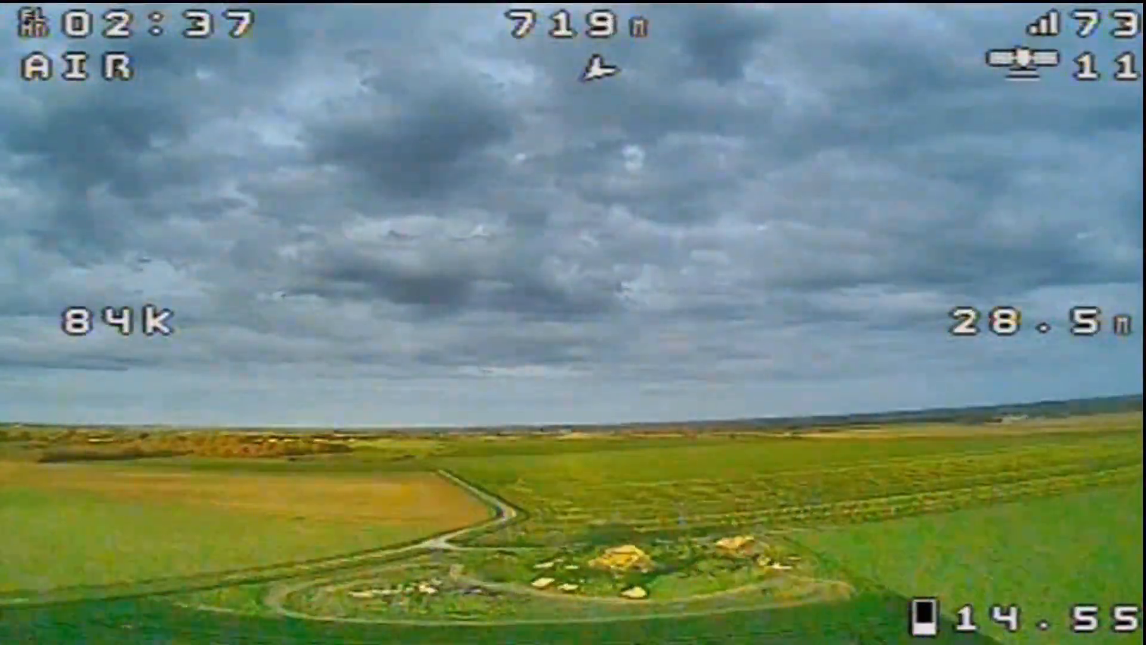
Play the flight video in short paused bursts up to about 00:51, examining the altitude, speed and home distance once GPS rescue engages
{"action": "key", "text": "space"}
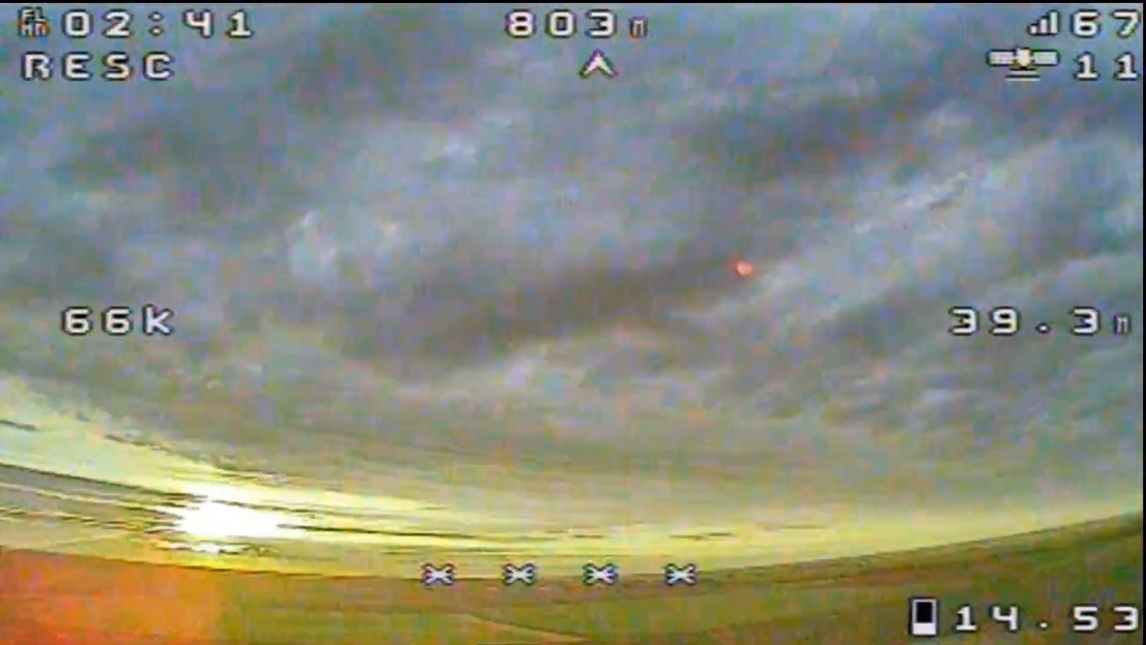
{"action": "left_click", "coordinate": [614, 475]}
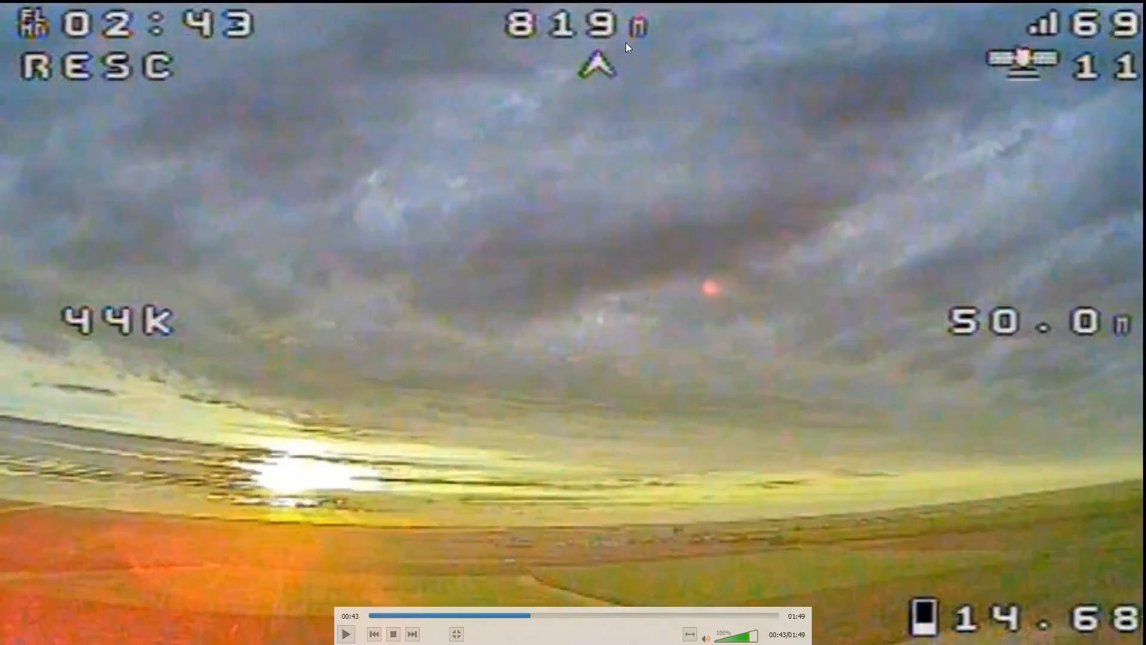
{"action": "left_click", "coordinate": [585, 458]}
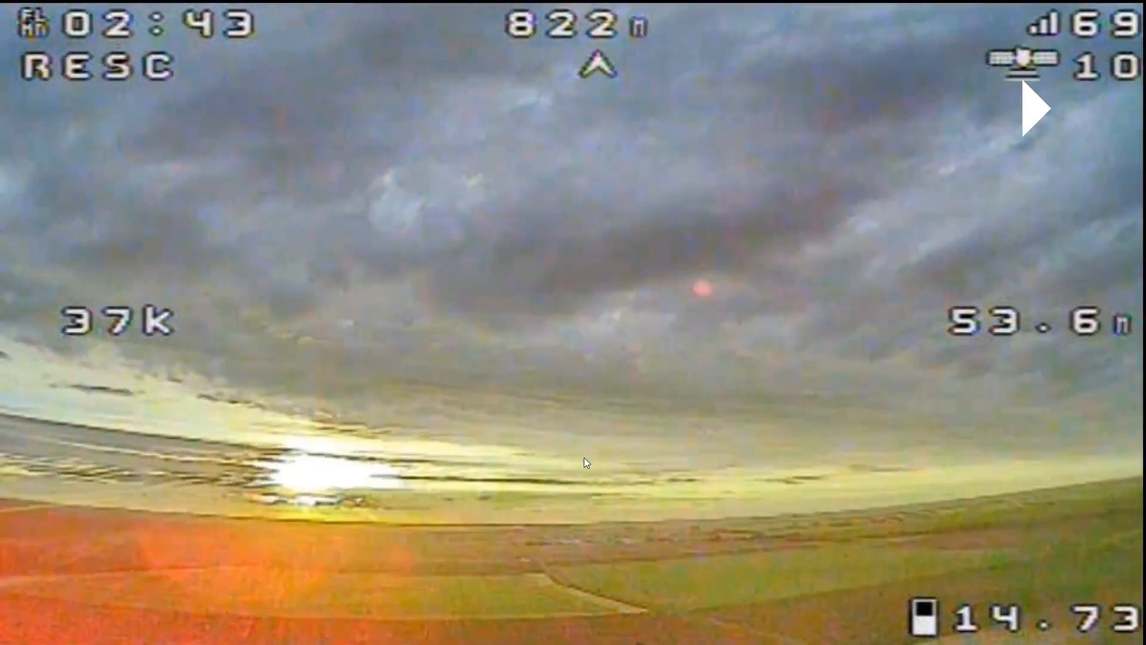
{"action": "key", "text": "space"}
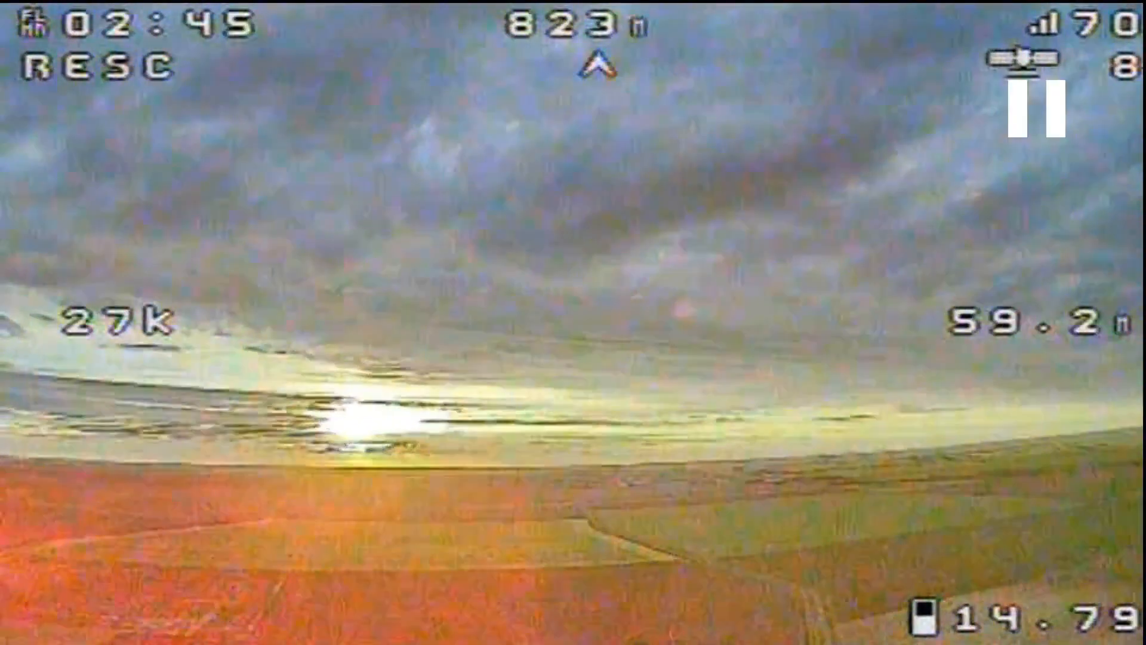
{"action": "key", "text": "space"}
{"action": "key", "text": "space"}
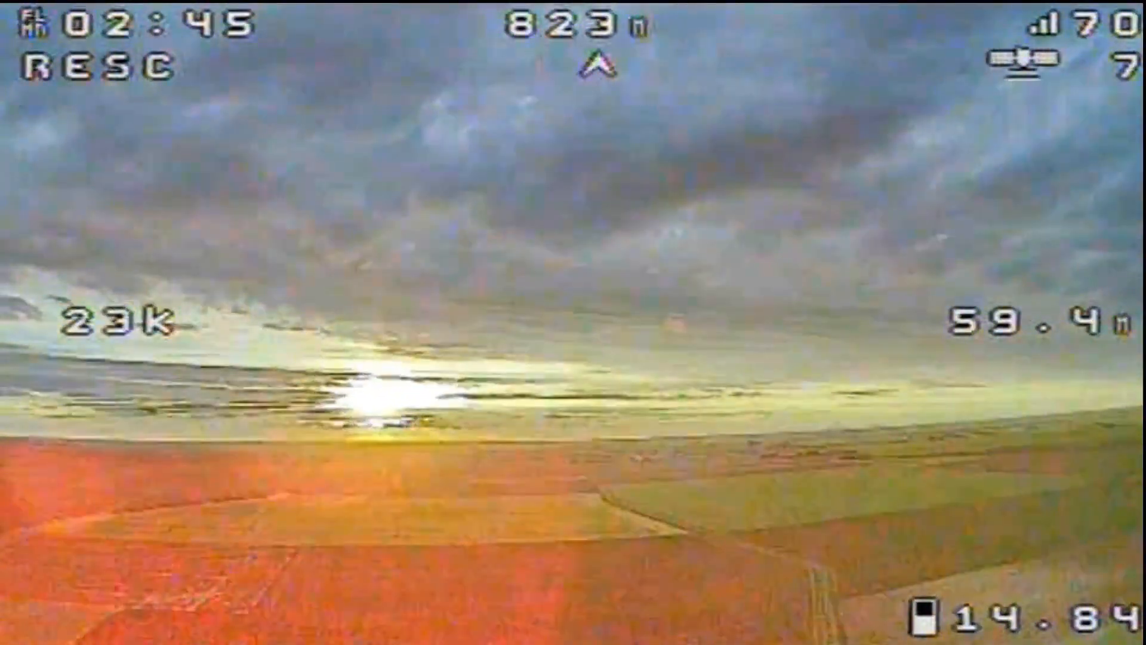
{"action": "key", "text": "space"}
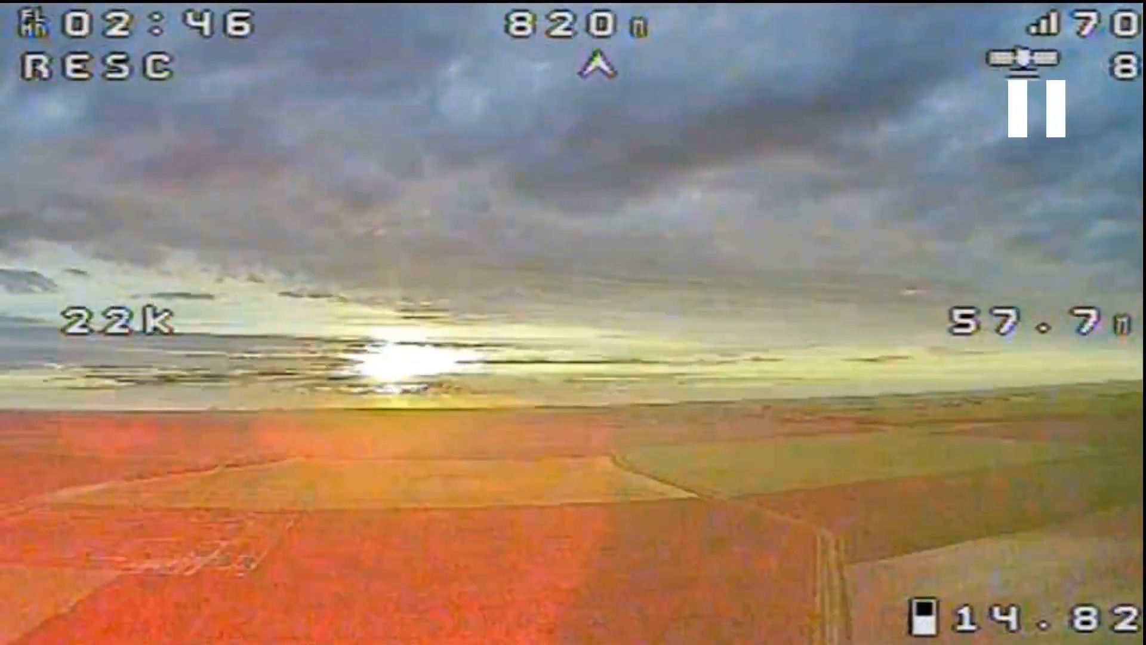
{"action": "key", "text": "space"}
{"action": "key", "text": "space"}
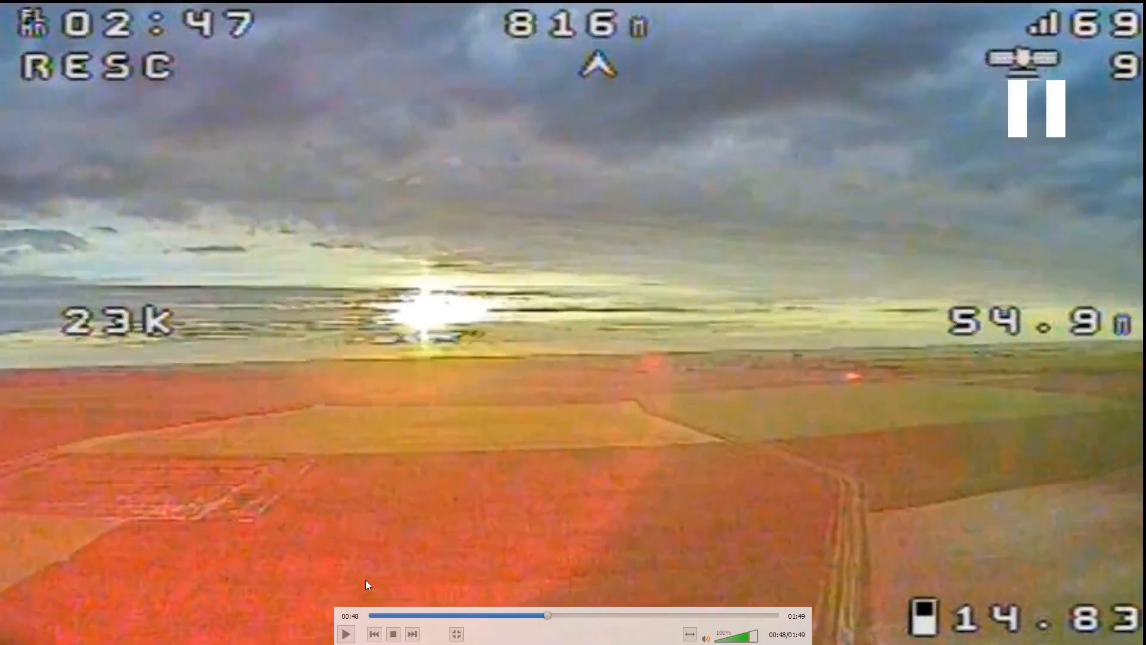
{"action": "key", "text": "space"}
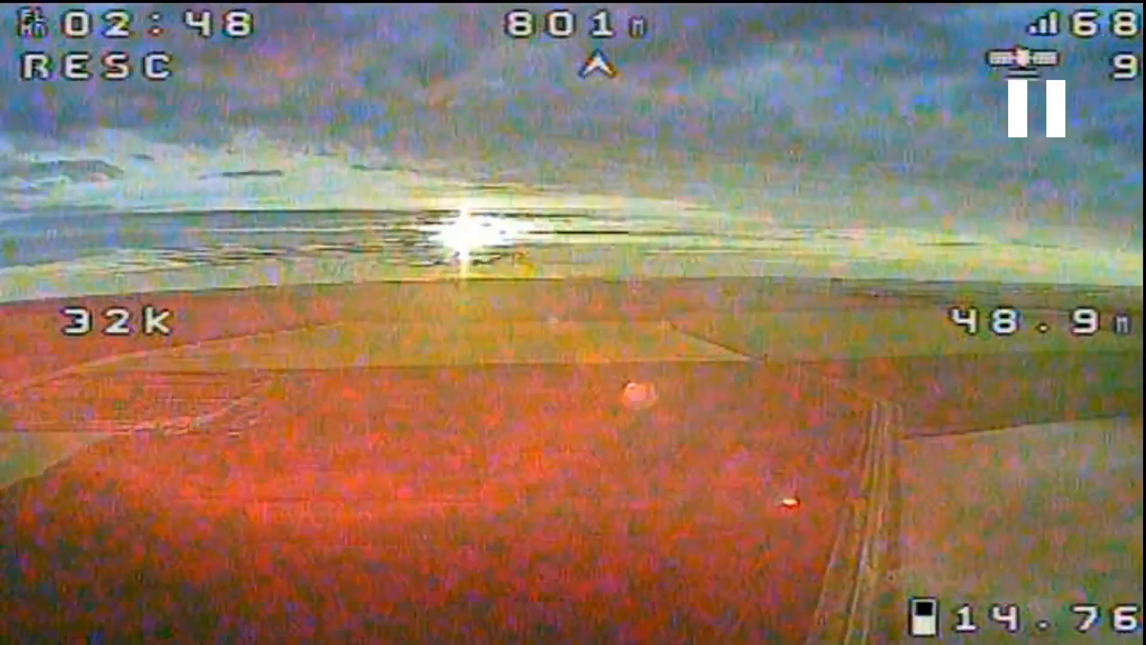
{"action": "key", "text": "space"}
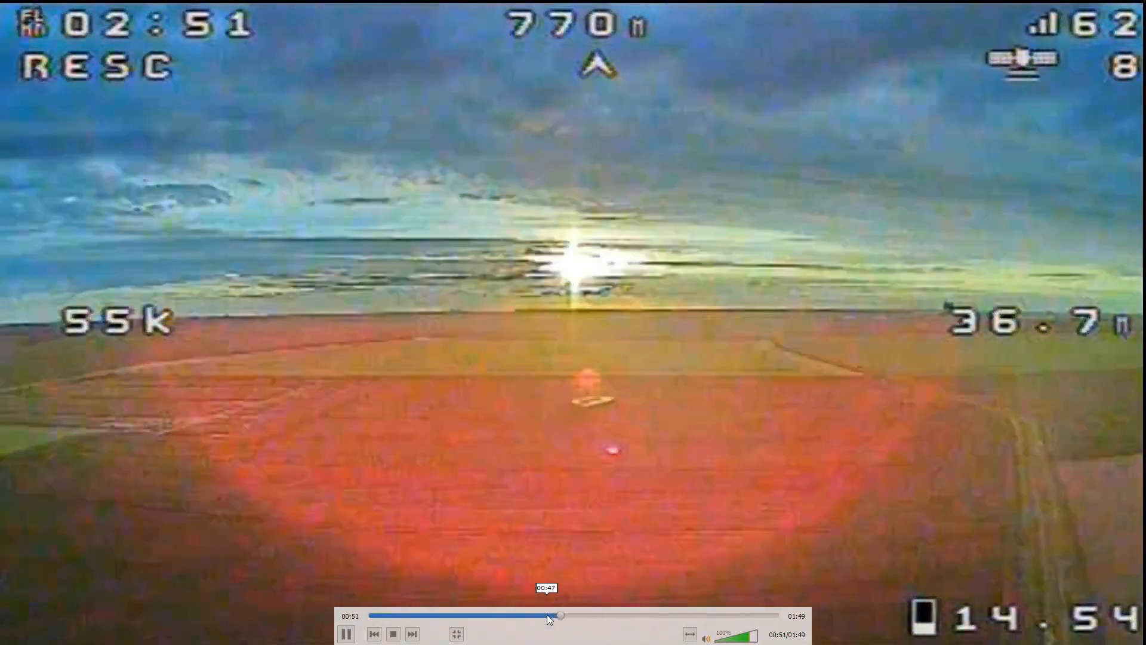
{"action": "key", "text": "space"}
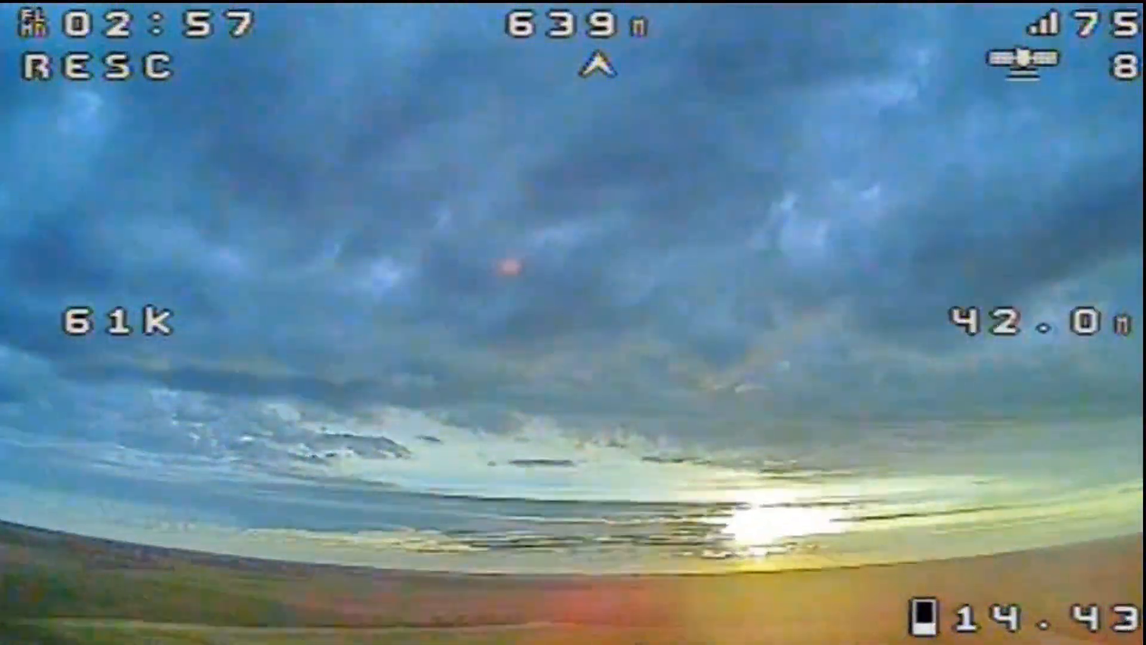
Watch the remaining return flight and pause near the home point, examining the distance, speed and altitude
{"action": "mouse_move", "coordinate": [472, 208]}
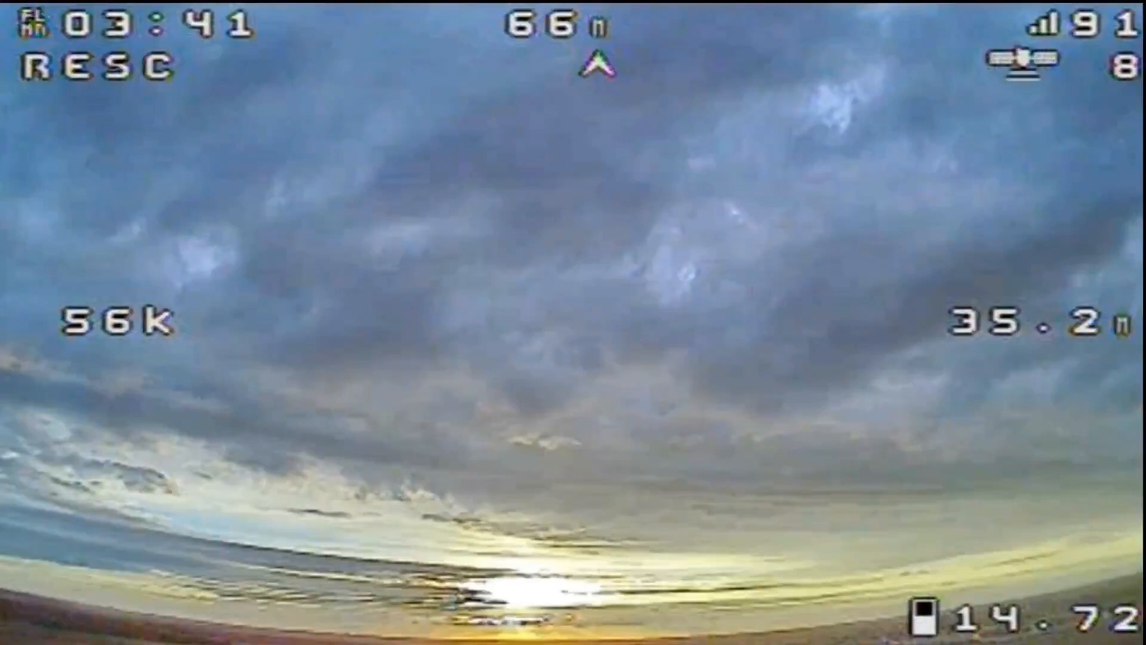
{"action": "mouse_move", "coordinate": [112, 345]}
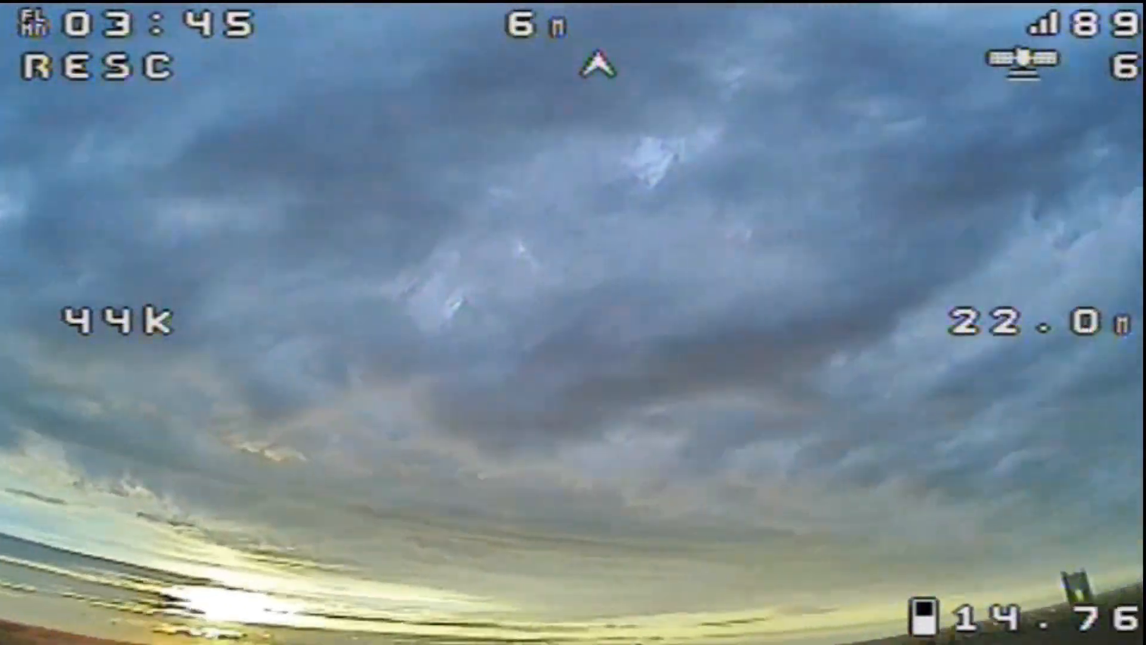
{"action": "key", "text": "space"}
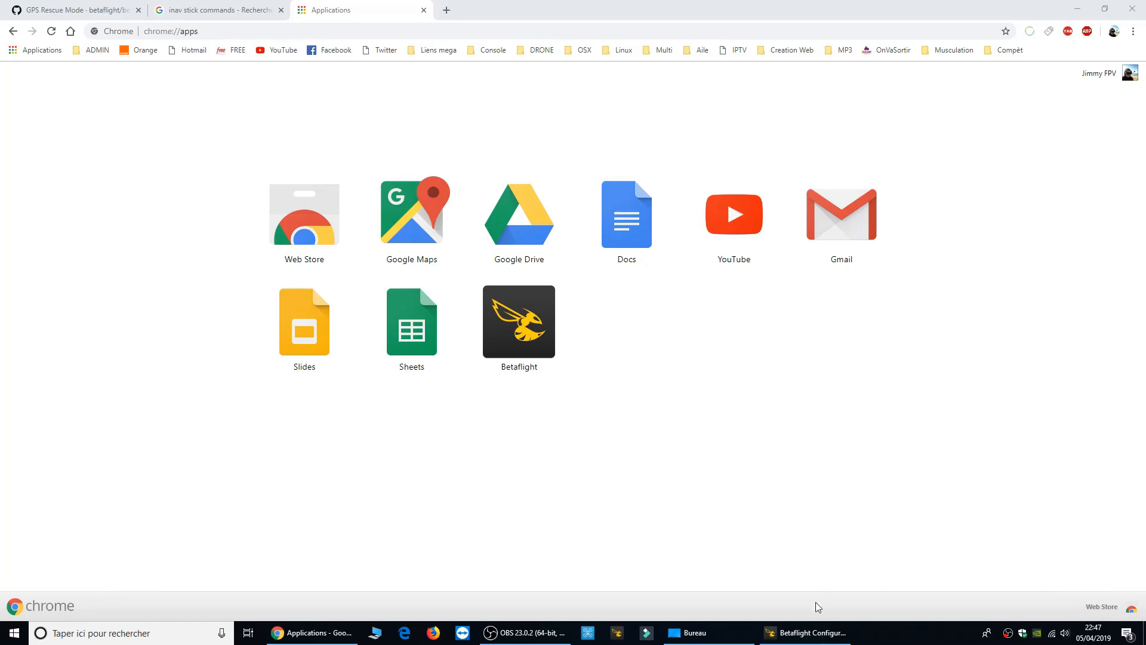
Check the calibration options in Betaflight Configurator, and in Chrome open iNav's Controls.md from the "inav stick commands" results to examine the stick functions chart
{"action": "left_click", "coordinate": [797, 636]}
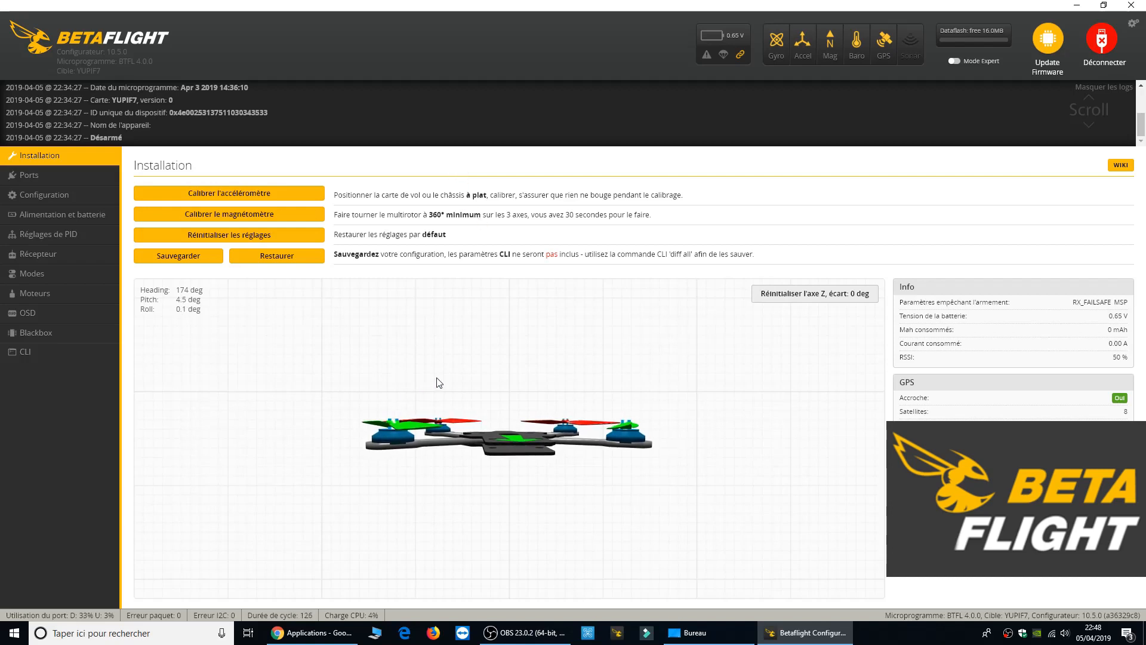
{"action": "left_click", "coordinate": [286, 634]}
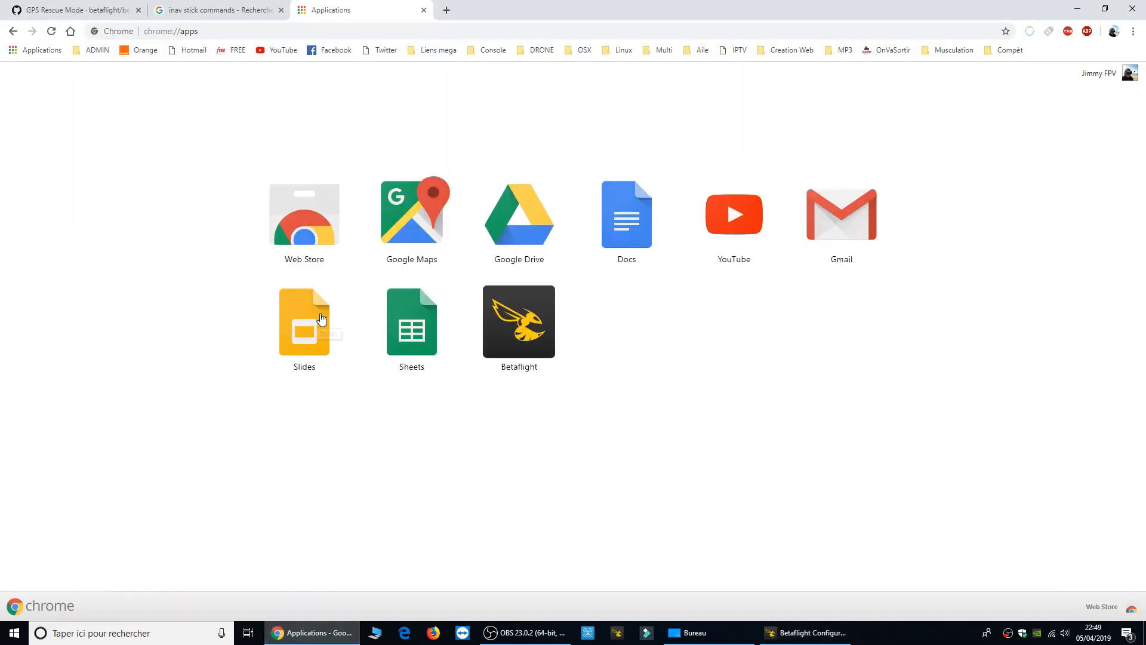
{"action": "left_click", "coordinate": [213, 14]}
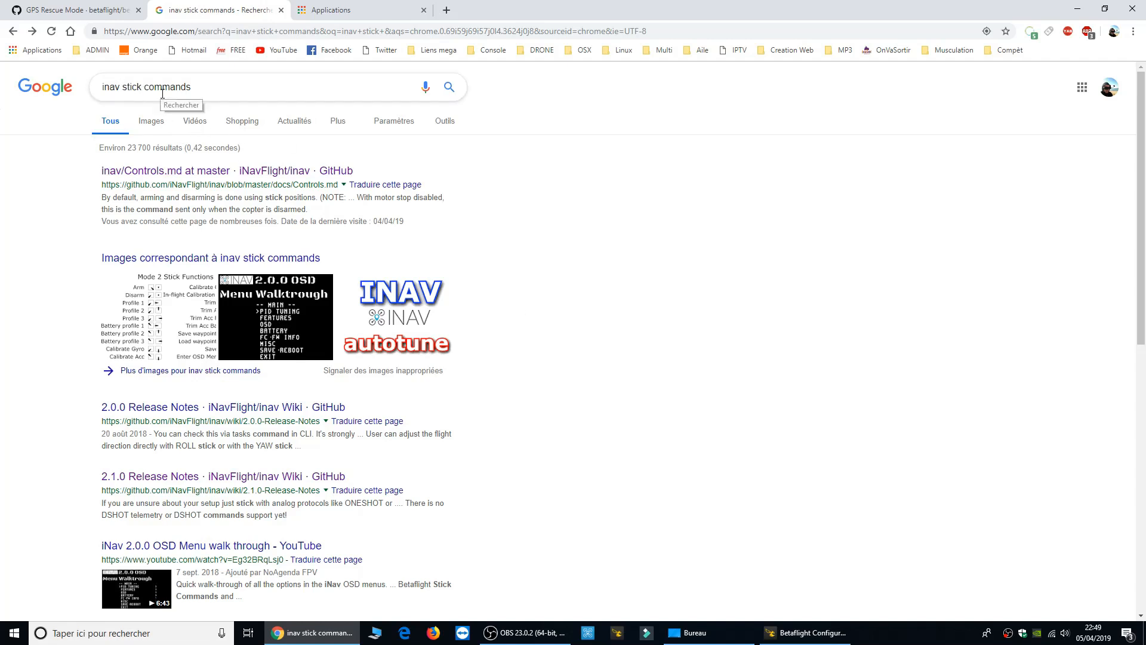
{"action": "left_click", "coordinate": [258, 174]}
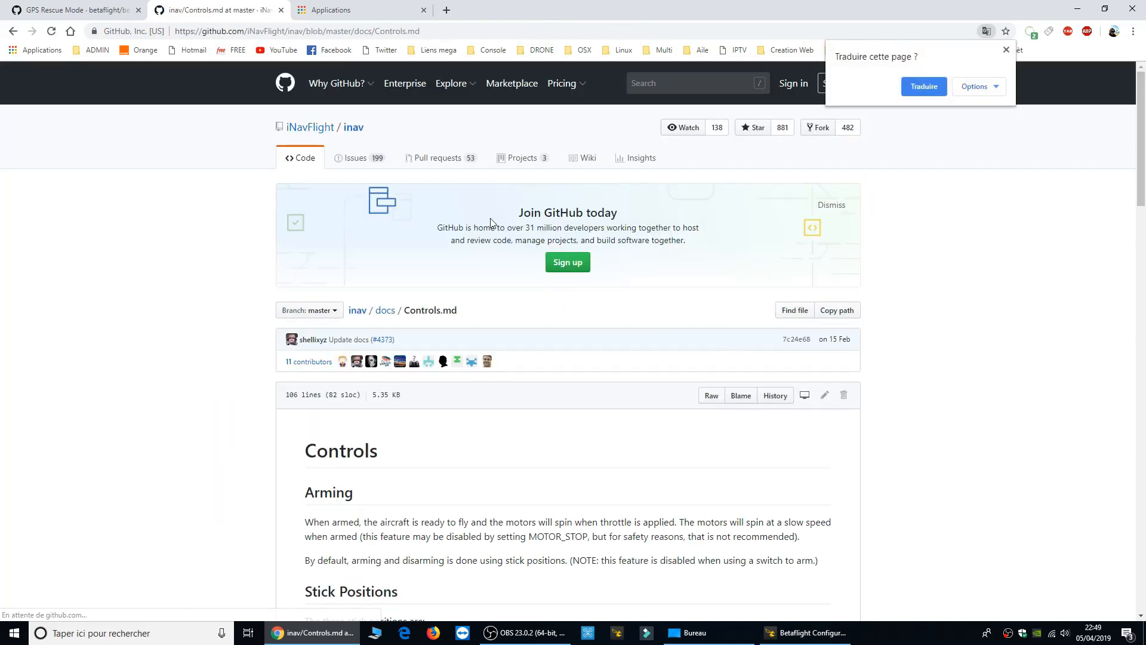
{"action": "left_click", "coordinate": [1006, 50]}
{"action": "scroll", "coordinate": [528, 432], "scroll_direction": "down", "scroll_amount": 10}
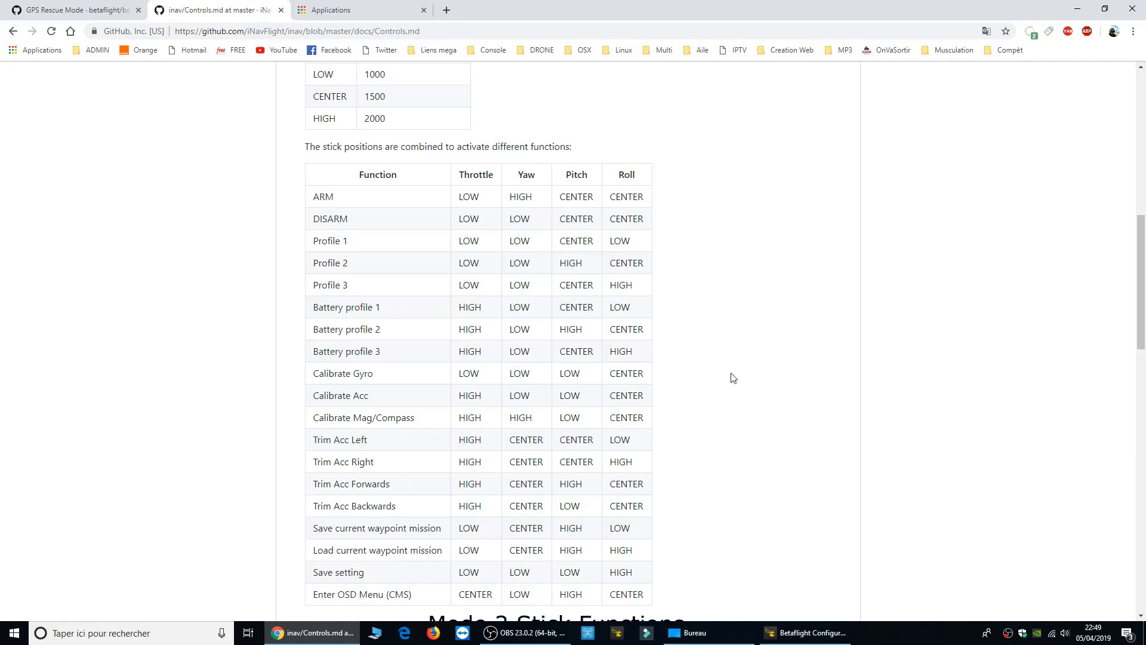
{"action": "scroll", "coordinate": [668, 447], "scroll_direction": "down", "scroll_amount": 8}
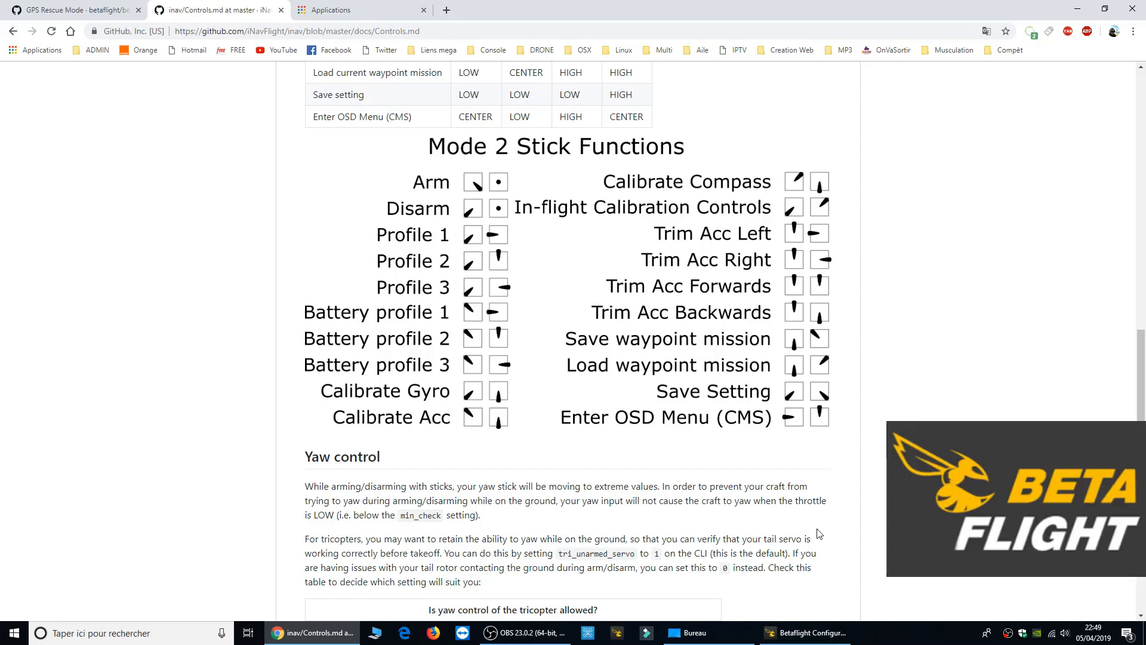
Switch to Betaflight Configurator and examine the GPS port assignment under Ports and the GPS section under Configuration
{"action": "left_click", "coordinate": [800, 633]}
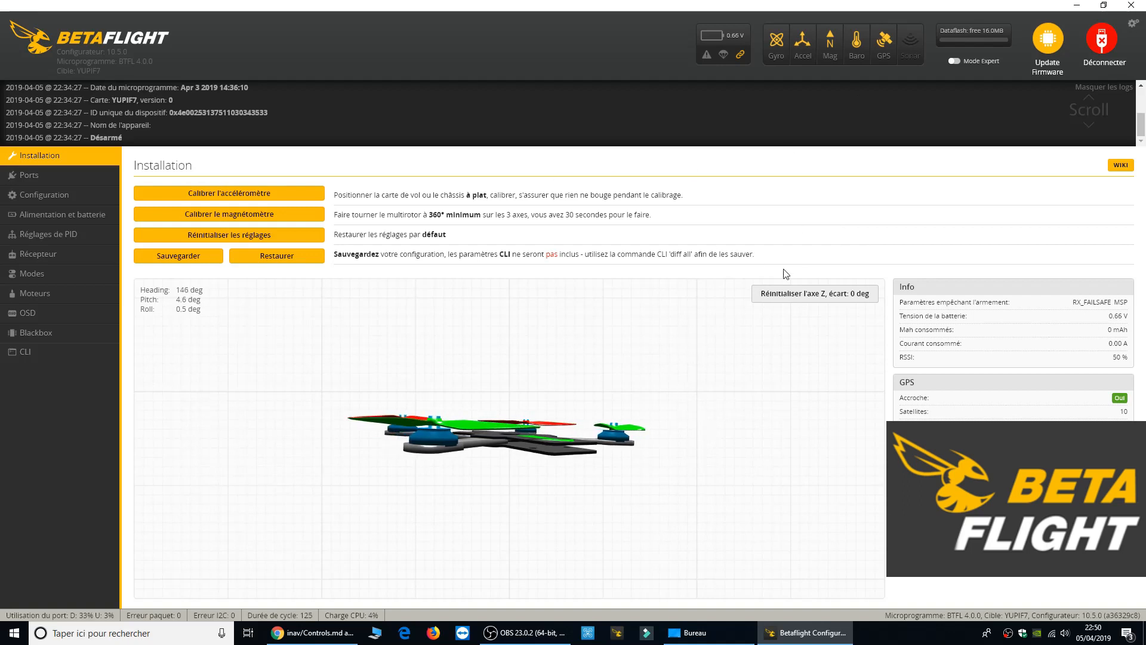
{"action": "left_click", "coordinate": [27, 175]}
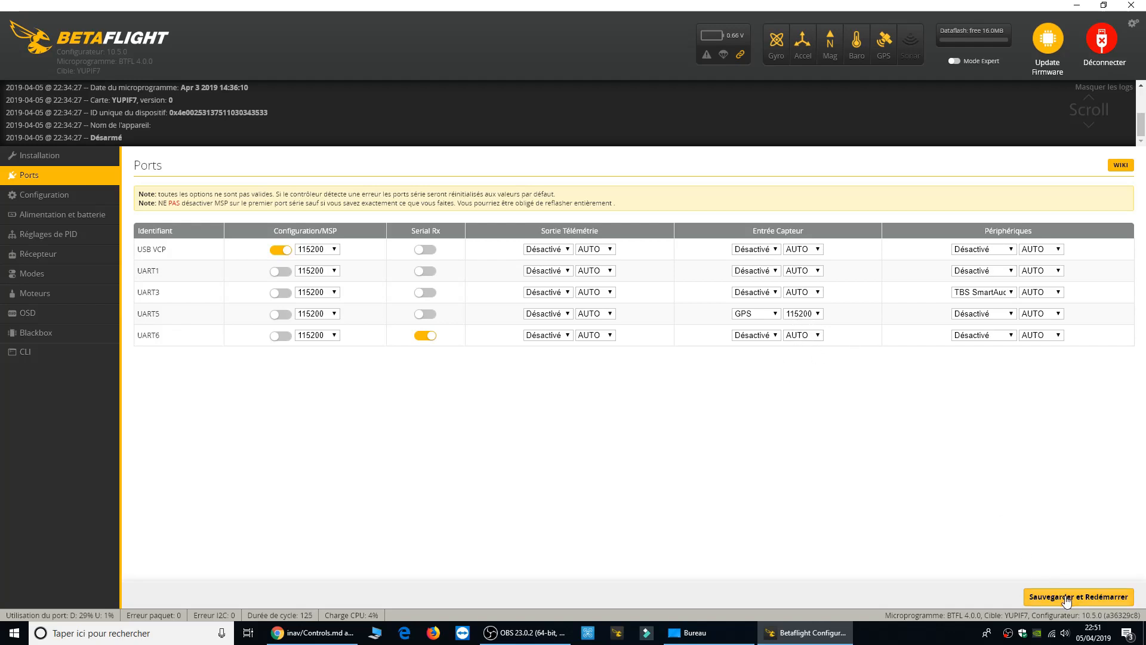
{"action": "left_click", "coordinate": [64, 194]}
{"action": "scroll", "coordinate": [680, 480], "scroll_direction": "down", "scroll_amount": 12}
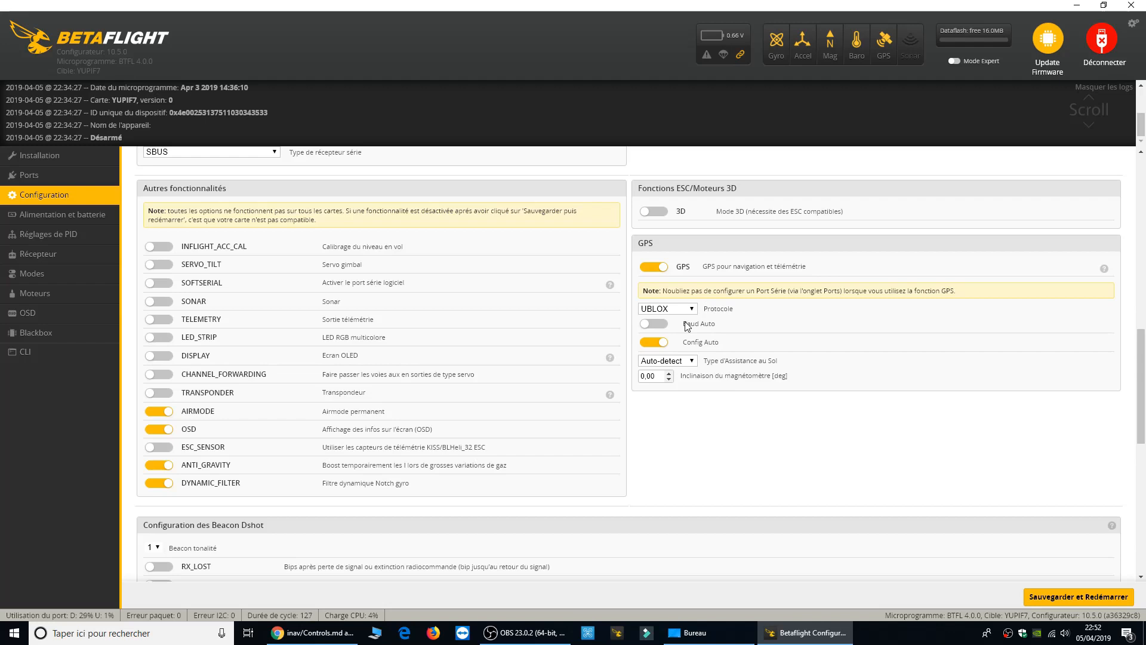
Run dump in the CLI and find the gps_ublox_use_galileo setting in the output, highlighting its line
{"action": "left_click", "coordinate": [25, 352]}
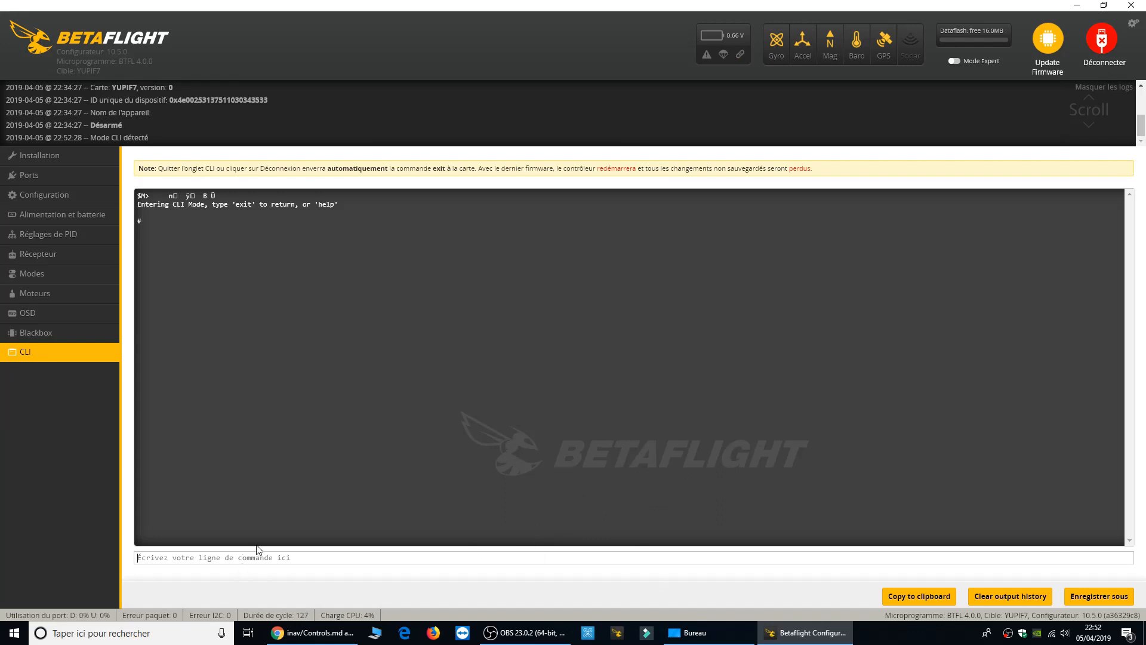
{"action": "type", "text": "dump"}
{"action": "key", "text": "Return"}
{"action": "type", "text": "resource LED_STRIP"}
{"action": "key", "text": "Return"}
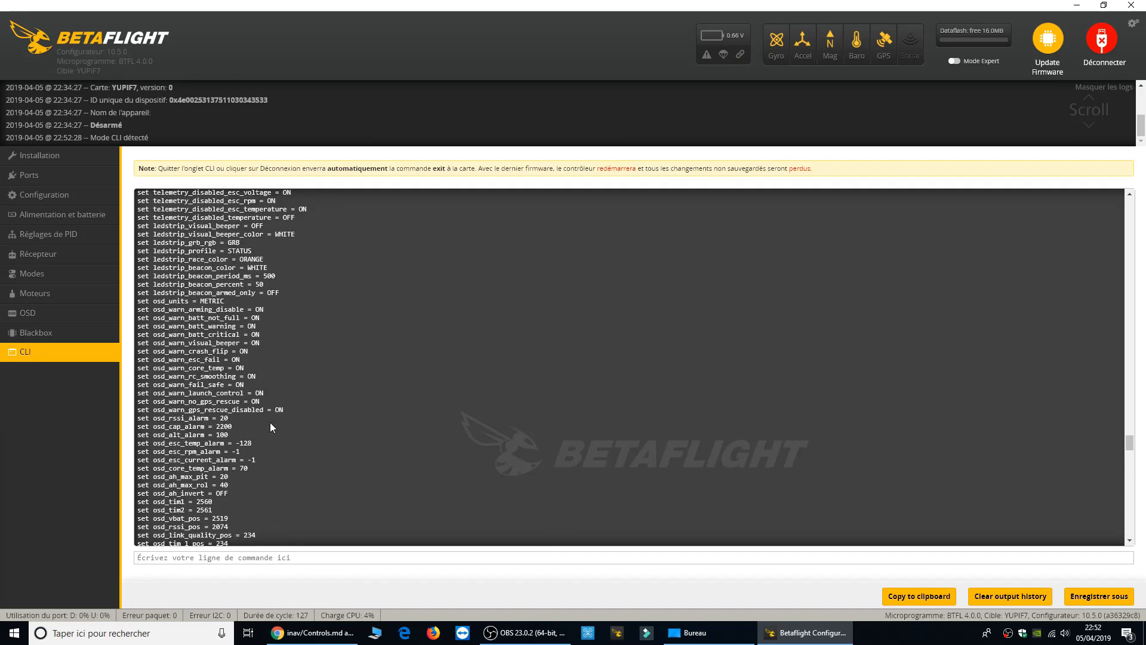
{"action": "scroll", "coordinate": [270, 421], "scroll_direction": "up", "scroll_amount": 15}
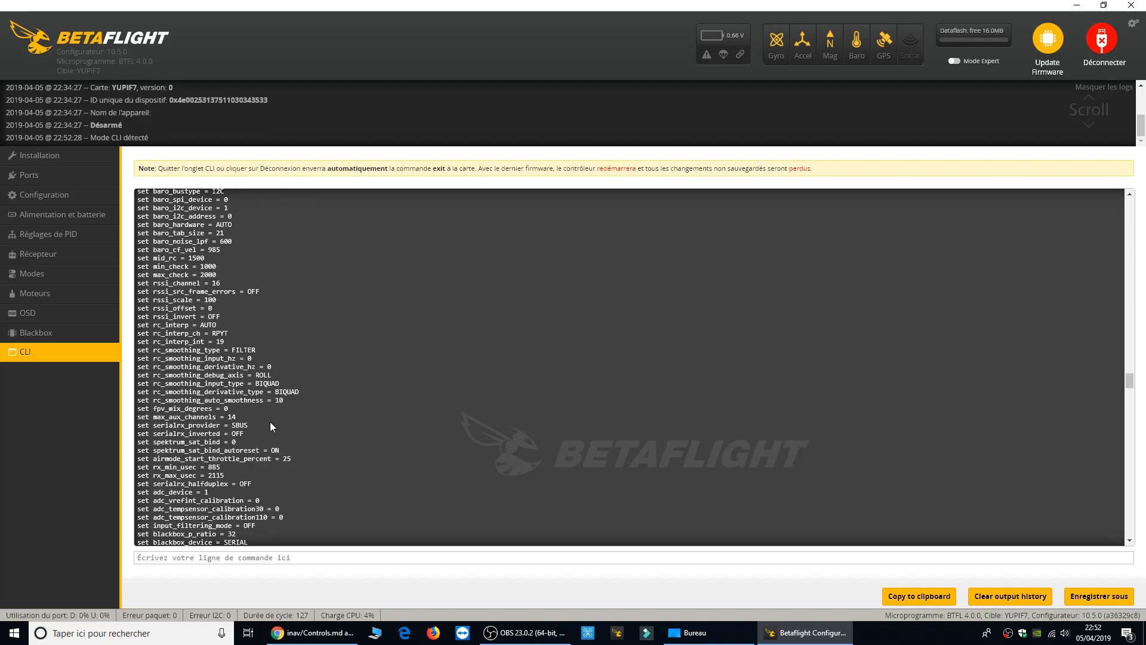
{"action": "scroll", "coordinate": [270, 421], "scroll_direction": "down", "scroll_amount": 12}
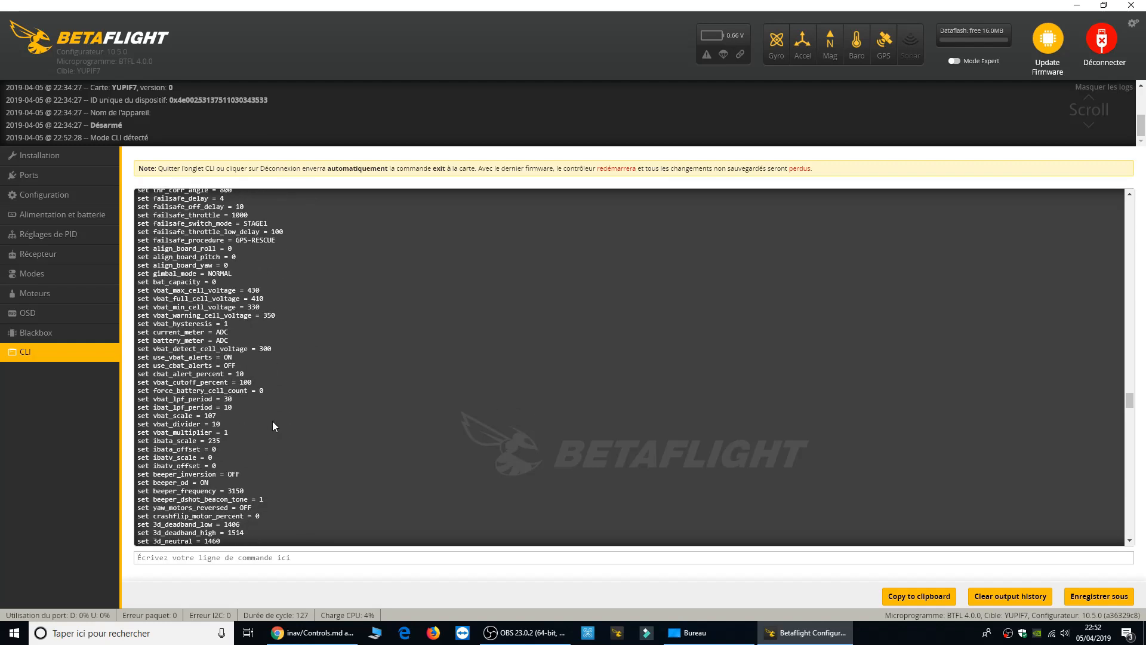
{"action": "scroll", "coordinate": [273, 421], "scroll_direction": "down", "scroll_amount": 5}
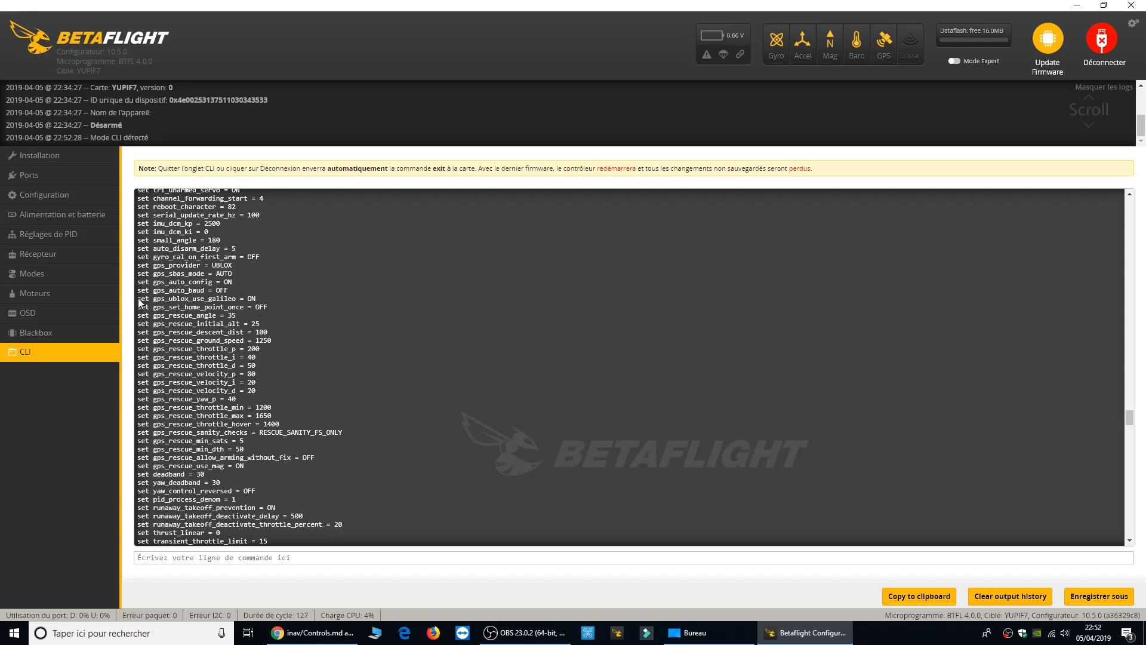
{"action": "left_click_drag", "start_coordinate": [138, 299], "coordinate": [259, 303]}
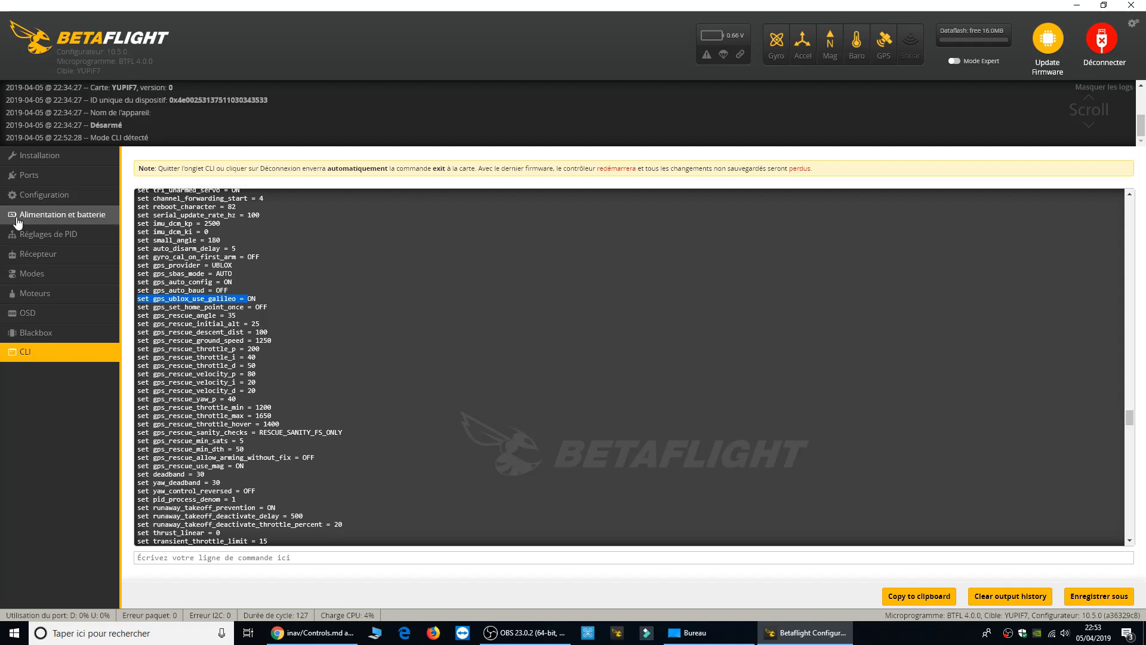
Leave the CLI, reconnect to the flight controller, and enable Mode Expert to open the Failsafe settings
{"action": "left_click", "coordinate": [37, 162]}
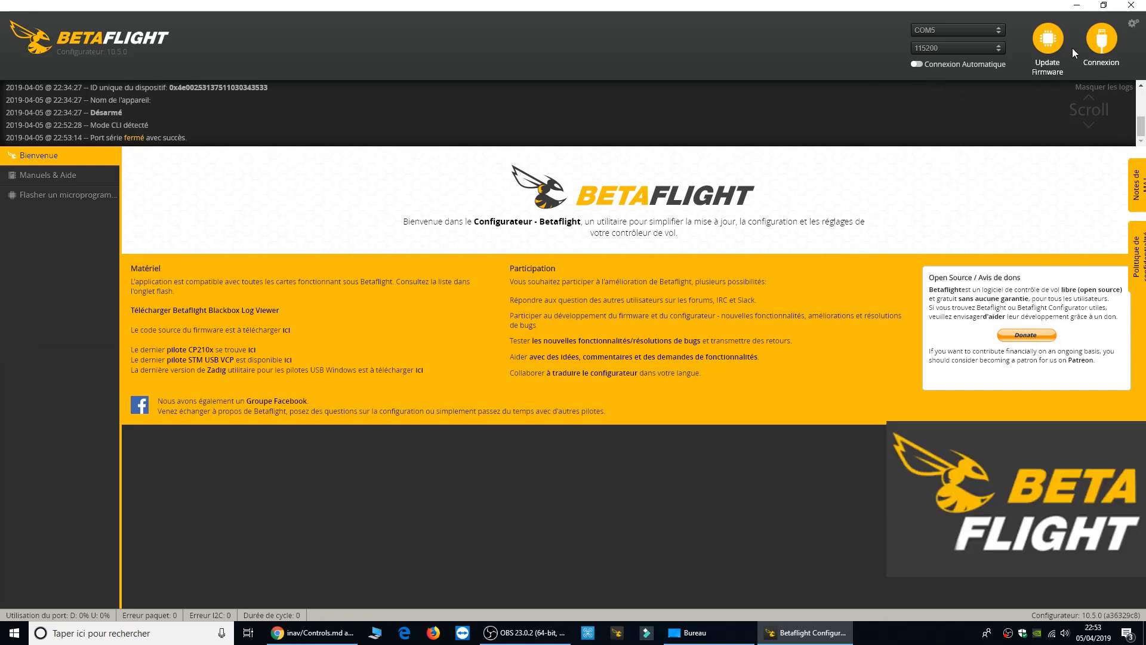
{"action": "left_click", "coordinate": [1101, 41]}
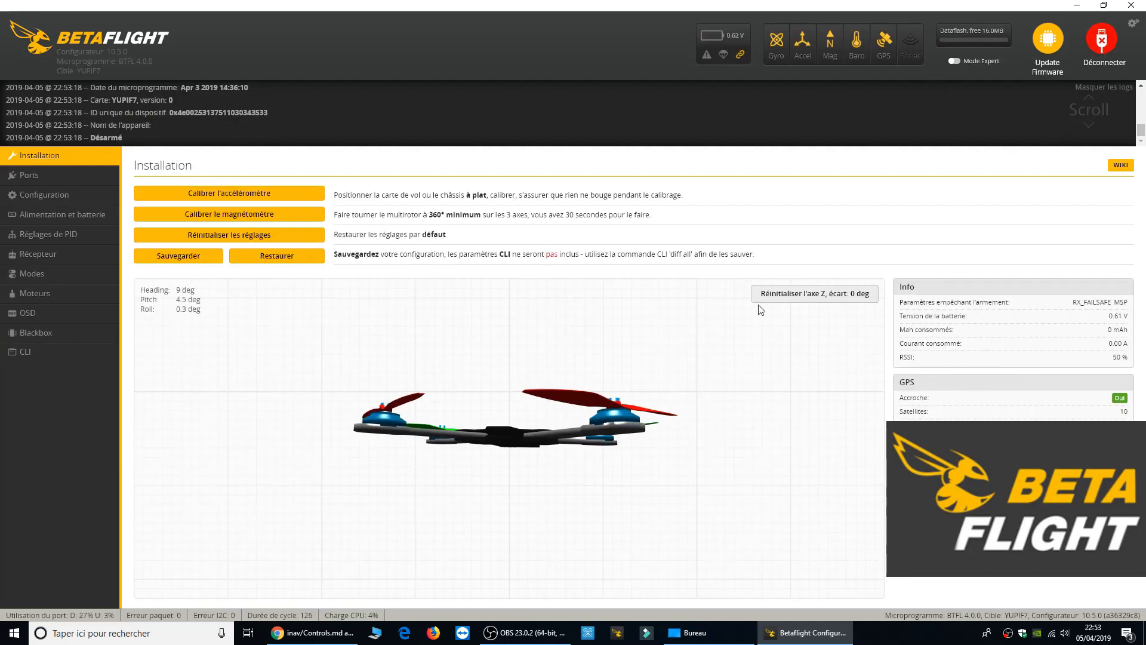
{"action": "left_click", "coordinate": [957, 61]}
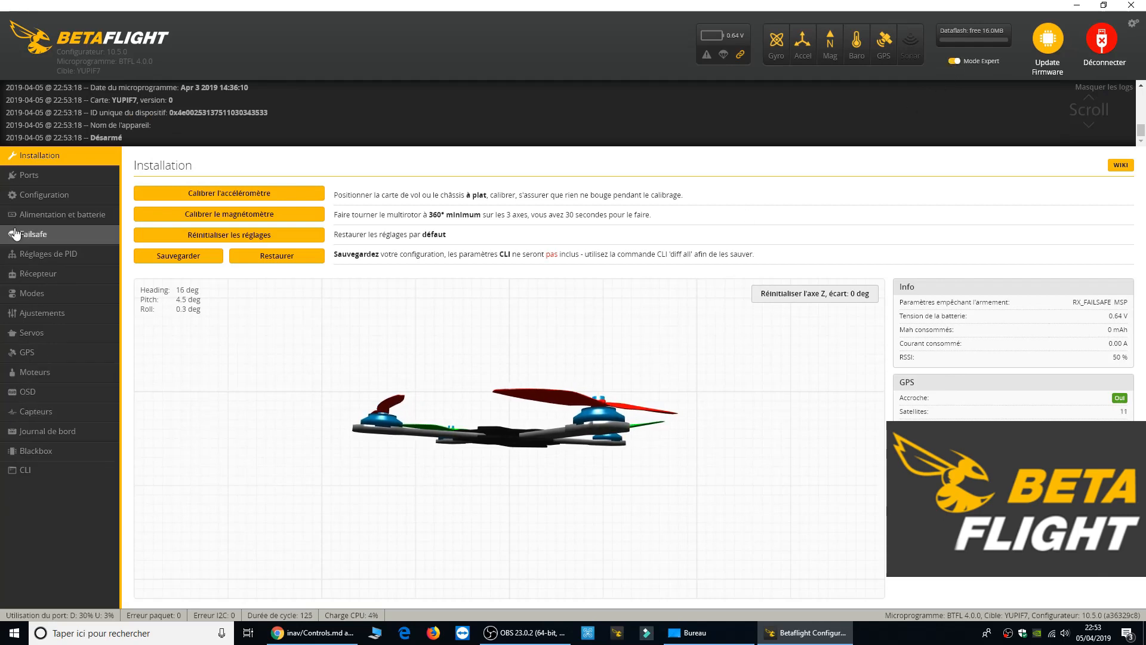
{"action": "left_click", "coordinate": [28, 236]}
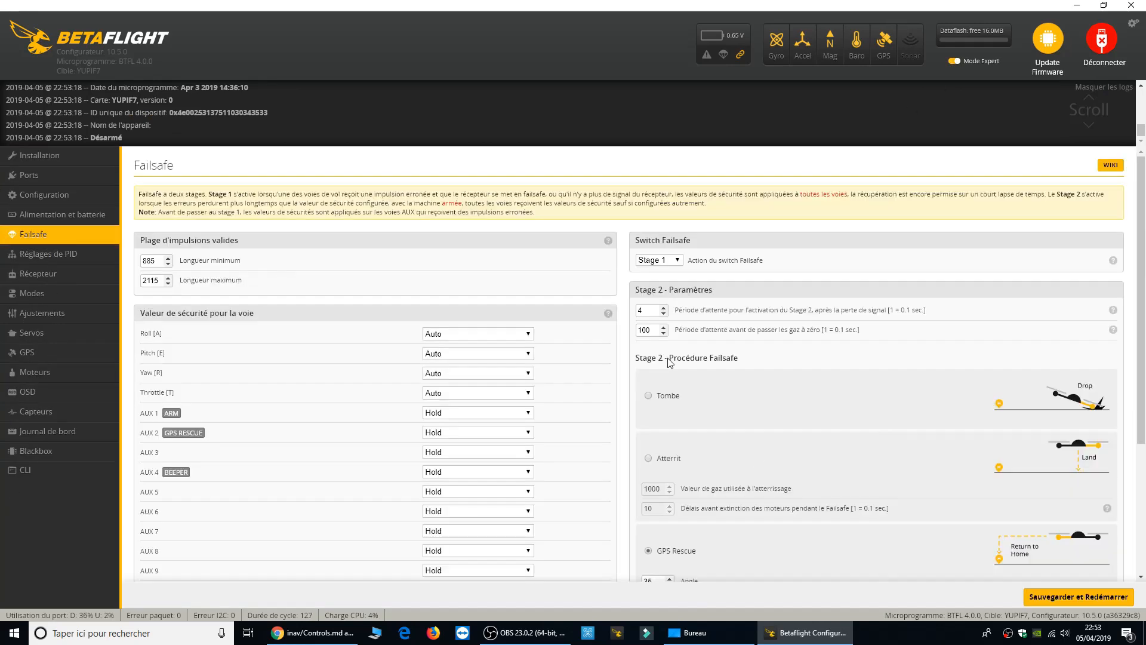
Examine the GPS Rescue parameters in the Stage 2 failsafe procedure, including the Sanity checks options, with a brief look at the PID settings
{"action": "scroll", "coordinate": [647, 511], "scroll_direction": "down", "scroll_amount": 3}
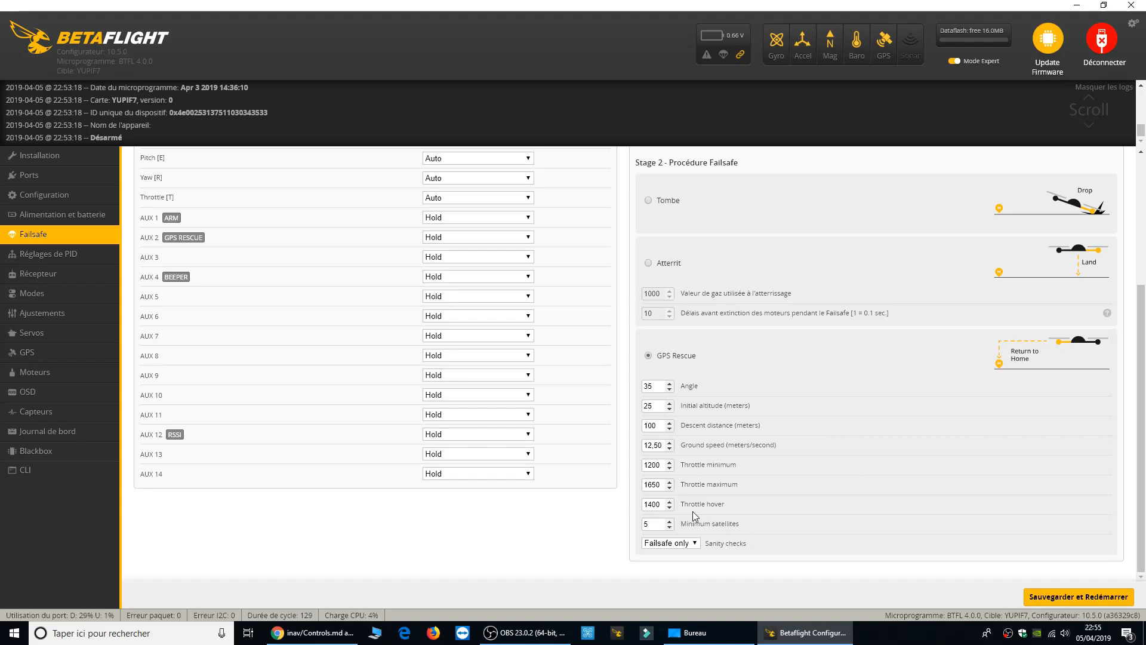
{"action": "left_click", "coordinate": [55, 253]}
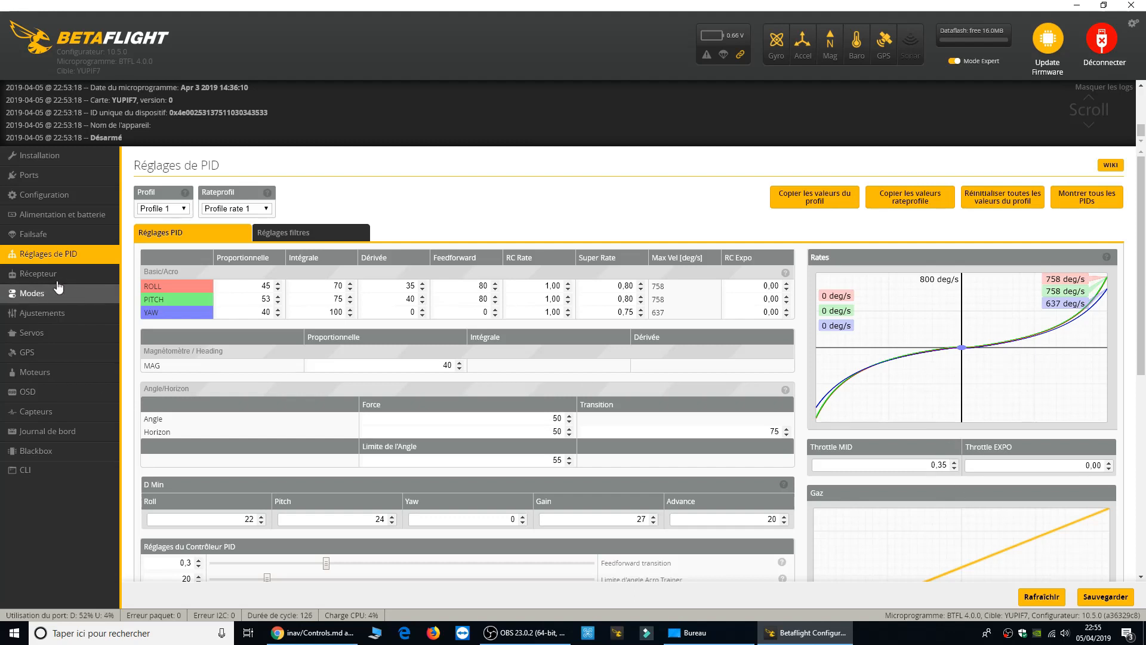
{"action": "left_click", "coordinate": [37, 234]}
{"action": "scroll", "coordinate": [794, 506], "scroll_direction": "down", "scroll_amount": 4}
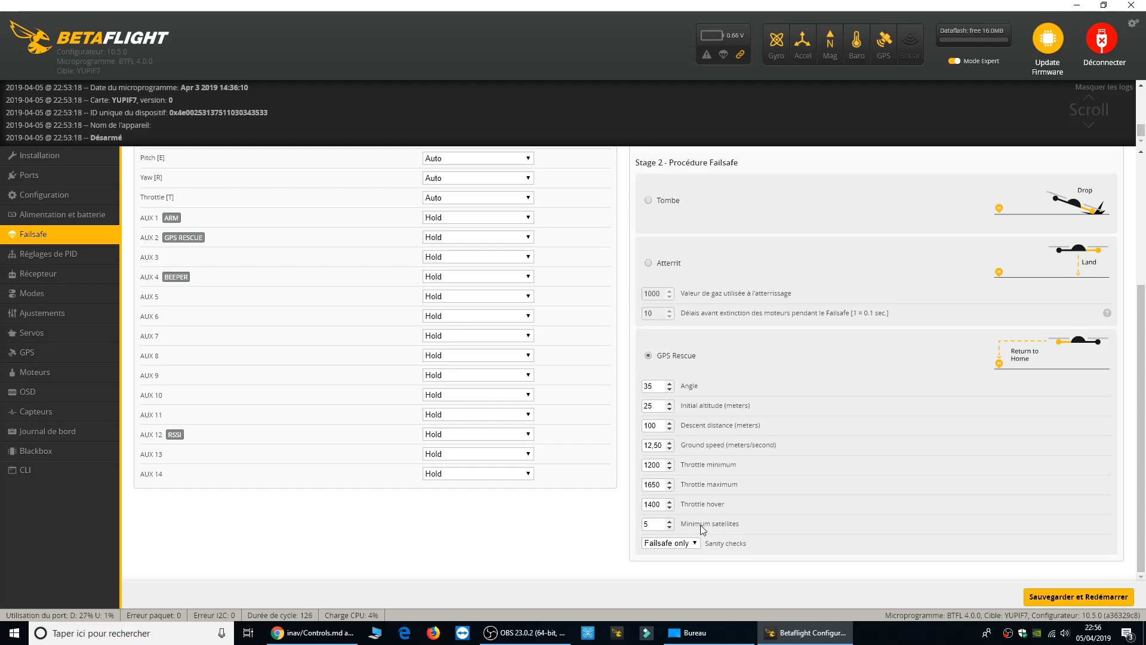
{"action": "left_click", "coordinate": [686, 544]}
{"action": "left_click", "coordinate": [544, 565]}
Switch to Chrome and read the Betaflight wiki's GPS Rescue Mode page, from the requirements to the suggested test procedure
{"action": "left_click", "coordinate": [328, 640]}
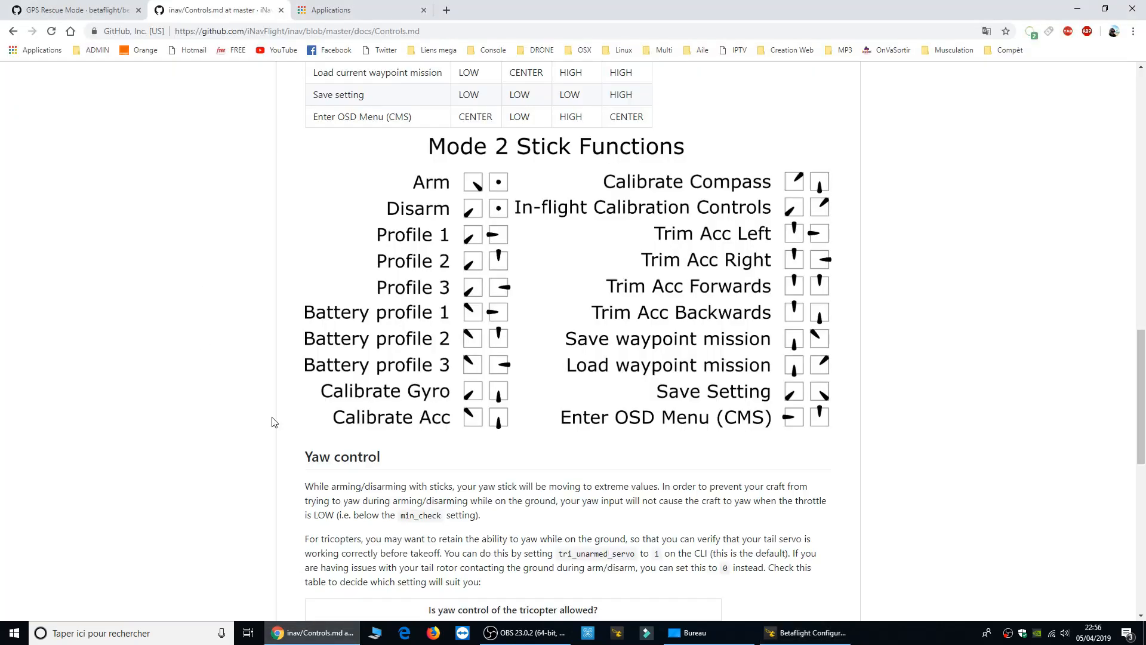
{"action": "left_click", "coordinate": [89, 12]}
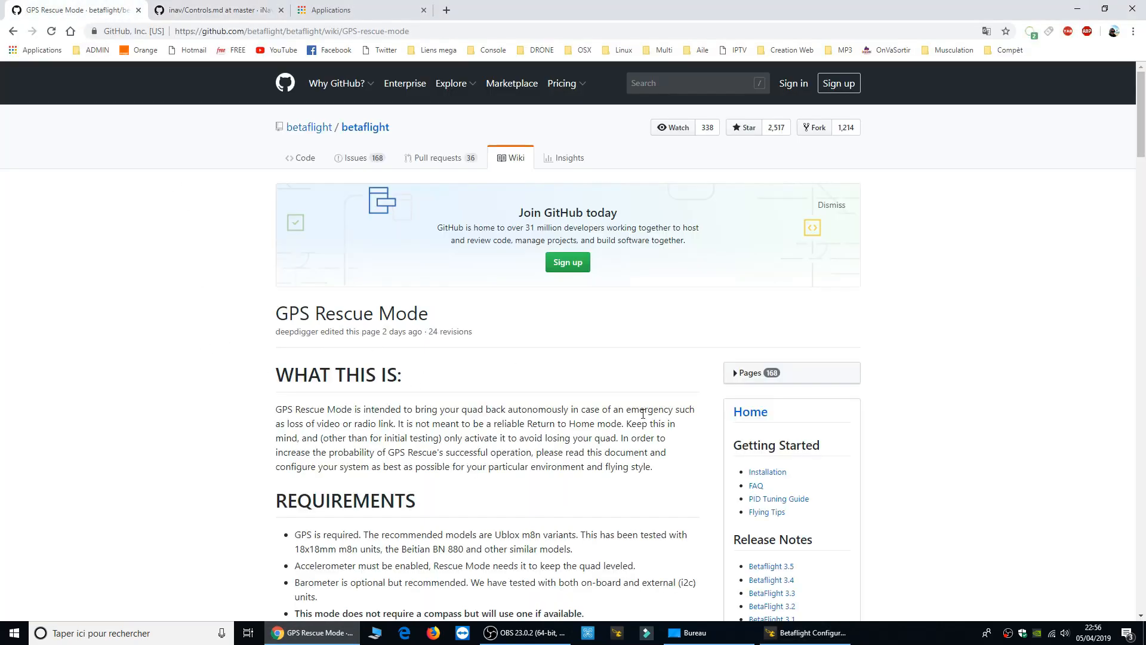
{"action": "scroll", "coordinate": [811, 422], "scroll_direction": "down", "scroll_amount": 5}
{"action": "scroll", "coordinate": [208, 270], "scroll_direction": "up", "scroll_amount": 5}
{"action": "scroll", "coordinate": [366, 289], "scroll_direction": "down", "scroll_amount": 7}
{"action": "scroll", "coordinate": [266, 285], "scroll_direction": "up", "scroll_amount": 4}
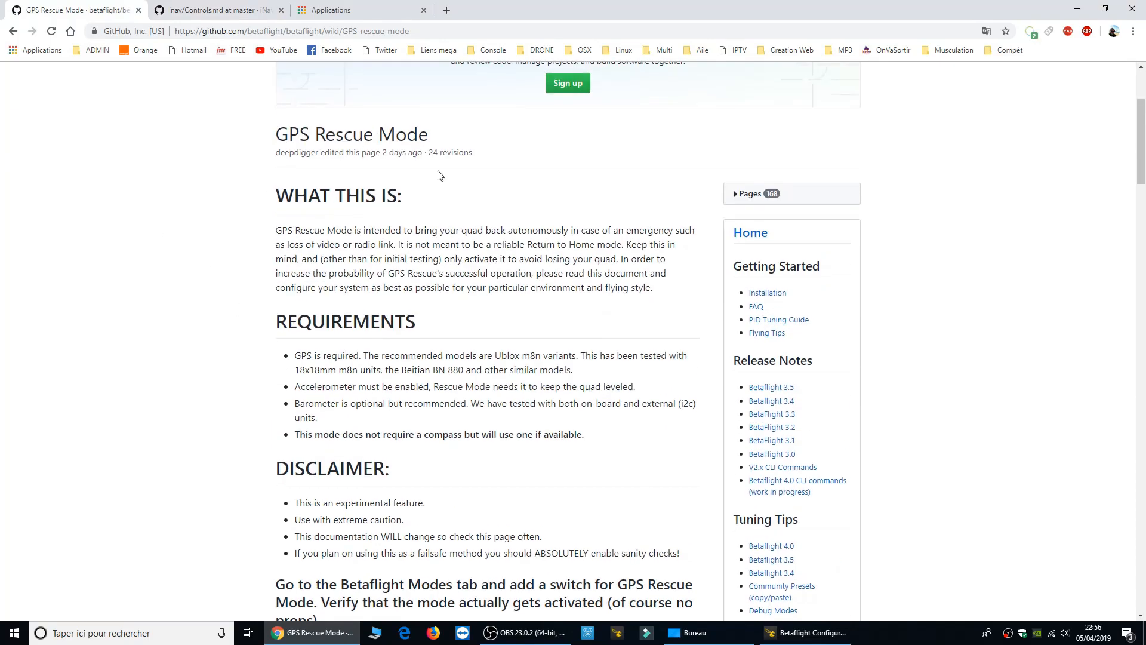
{"action": "scroll", "coordinate": [774, 503], "scroll_direction": "down", "scroll_amount": 7}
{"action": "scroll", "coordinate": [775, 503], "scroll_direction": "down", "scroll_amount": 1}
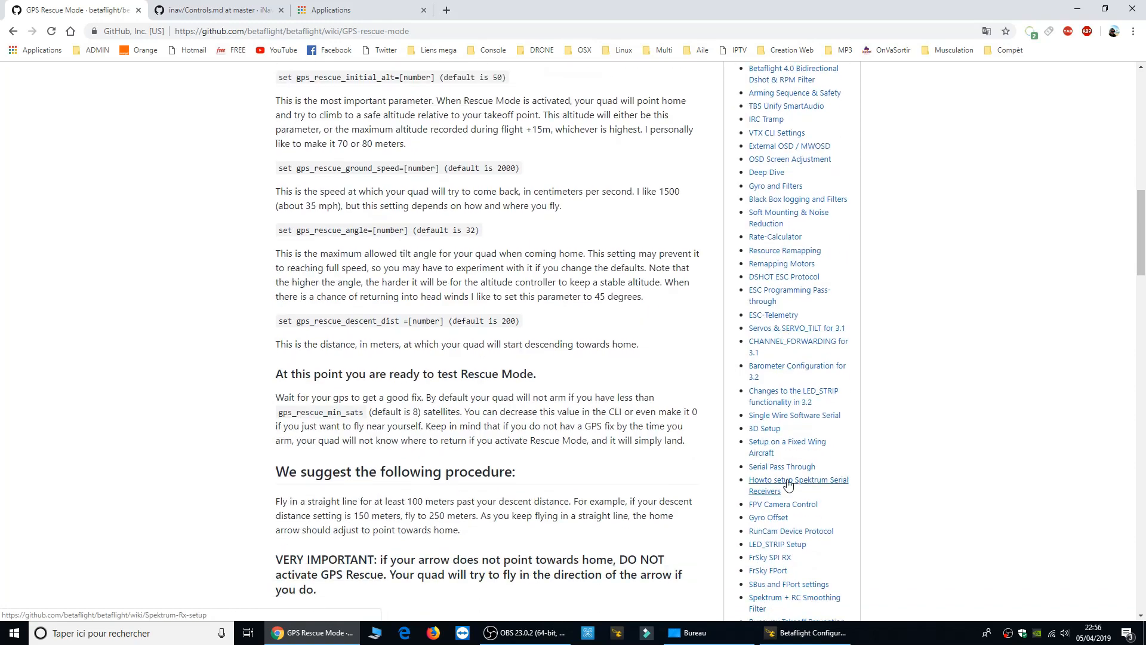
{"action": "scroll", "coordinate": [794, 457], "scroll_direction": "down", "scroll_amount": 4}
{"action": "scroll", "coordinate": [731, 530], "scroll_direction": "down", "scroll_amount": 3}
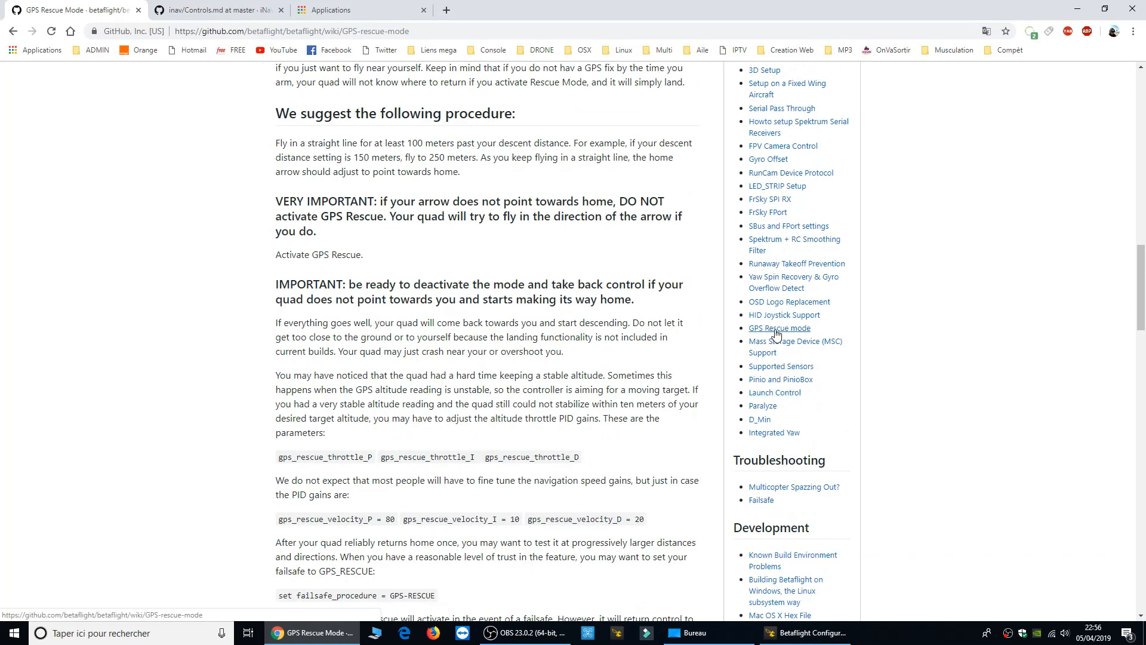
Return to the start of the GPS Rescue Mode page and find its sections on sanity checks and arming without a GPS fix
{"action": "scroll", "coordinate": [263, 417], "scroll_direction": "up", "scroll_amount": 16}
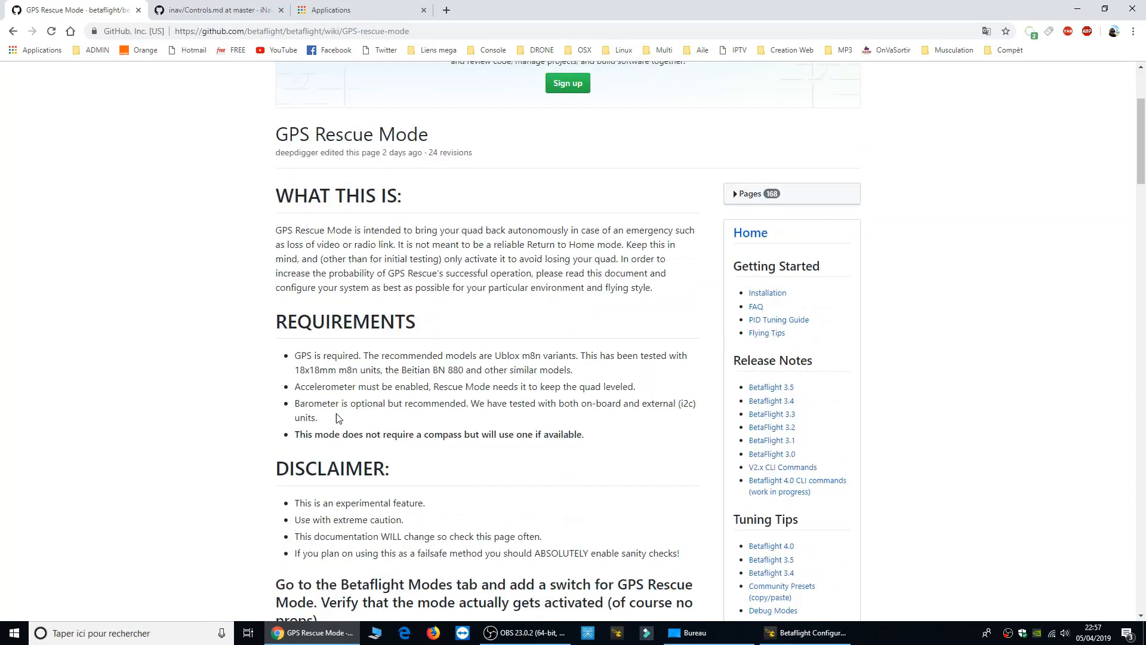
{"action": "scroll", "coordinate": [243, 205], "scroll_direction": "up", "scroll_amount": 3}
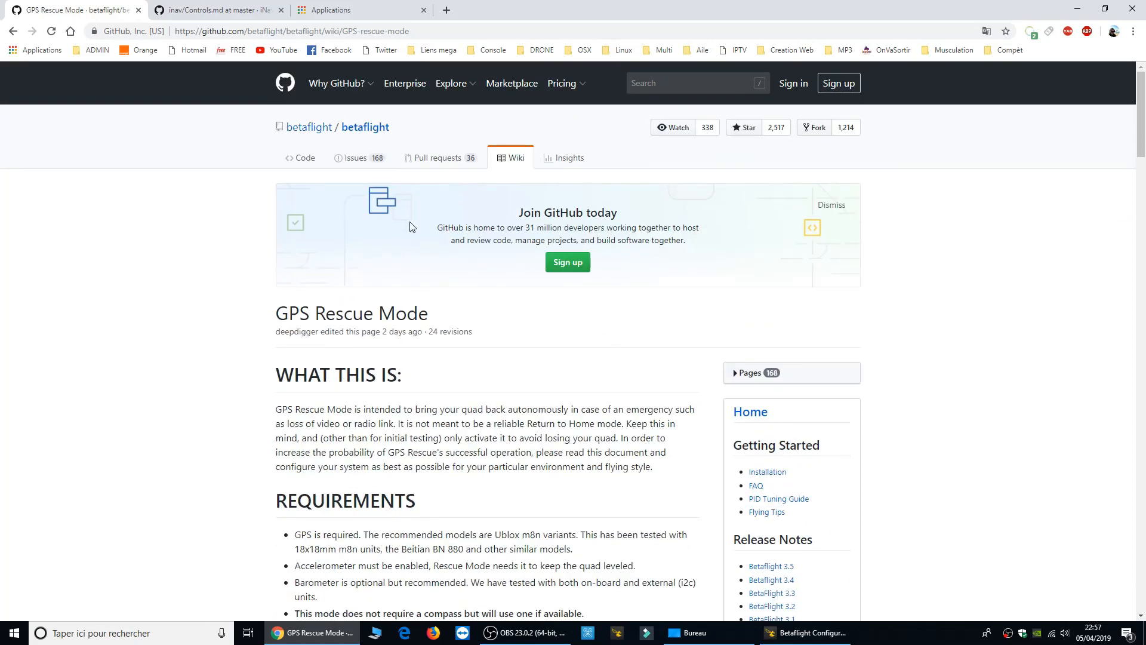
{"action": "scroll", "coordinate": [403, 404], "scroll_direction": "down", "scroll_amount": 6}
{"action": "scroll", "coordinate": [353, 516], "scroll_direction": "down", "scroll_amount": 17}
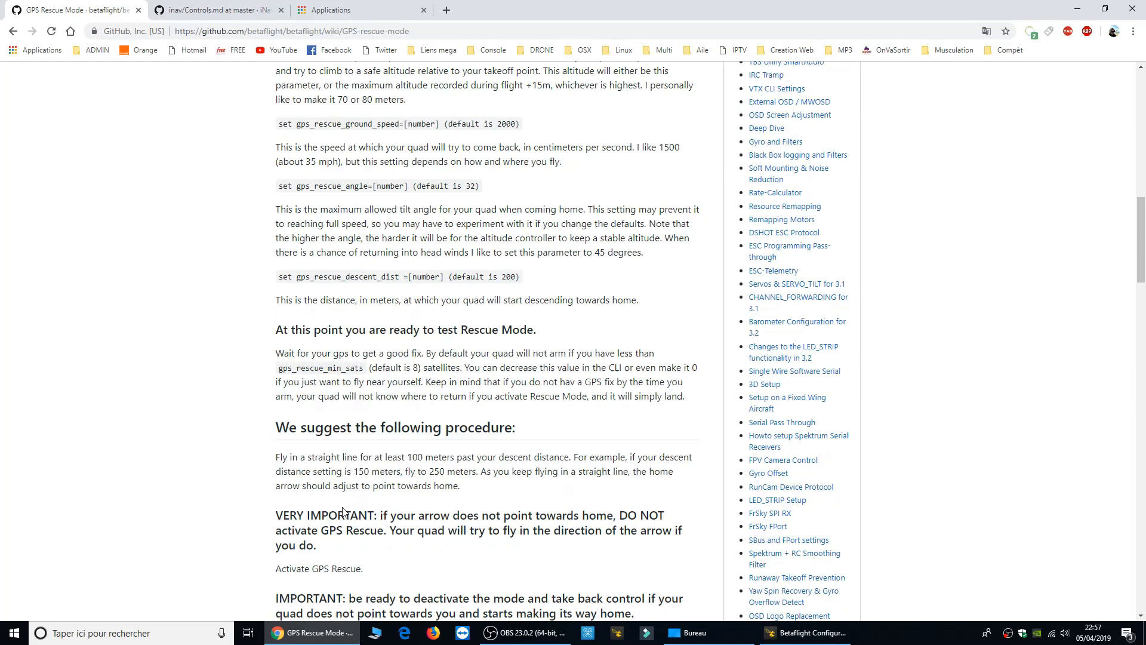
{"action": "scroll", "coordinate": [369, 472], "scroll_direction": "down", "scroll_amount": 7}
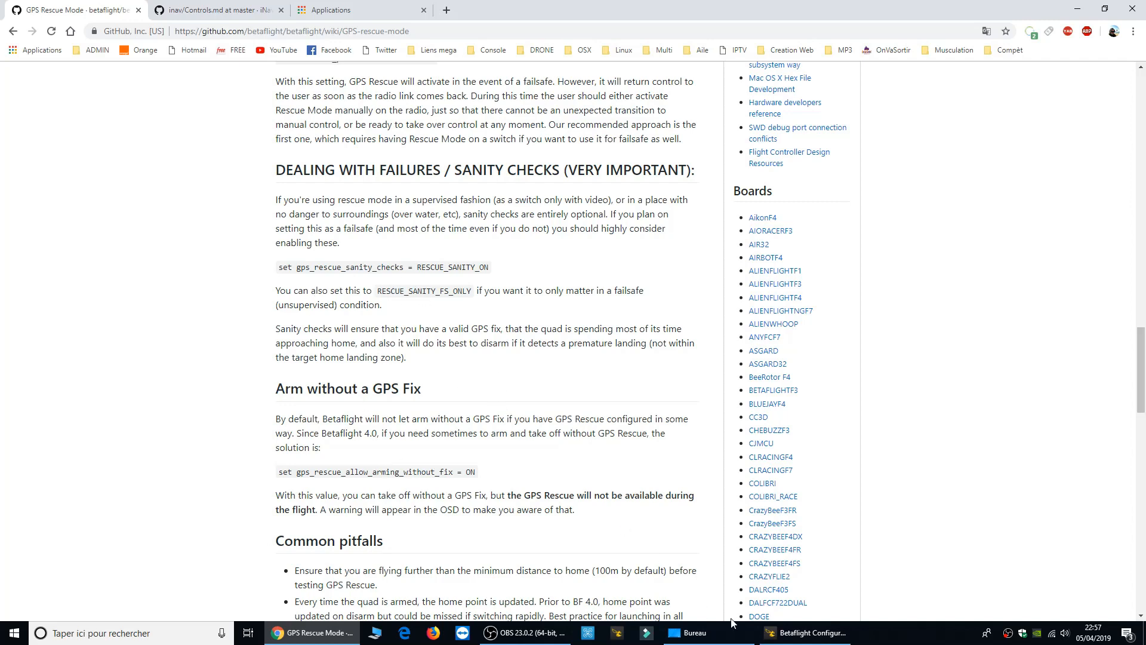
Switch to Betaflight Configurator and run get gps_rescue in the CLI
{"action": "left_click", "coordinate": [807, 633]}
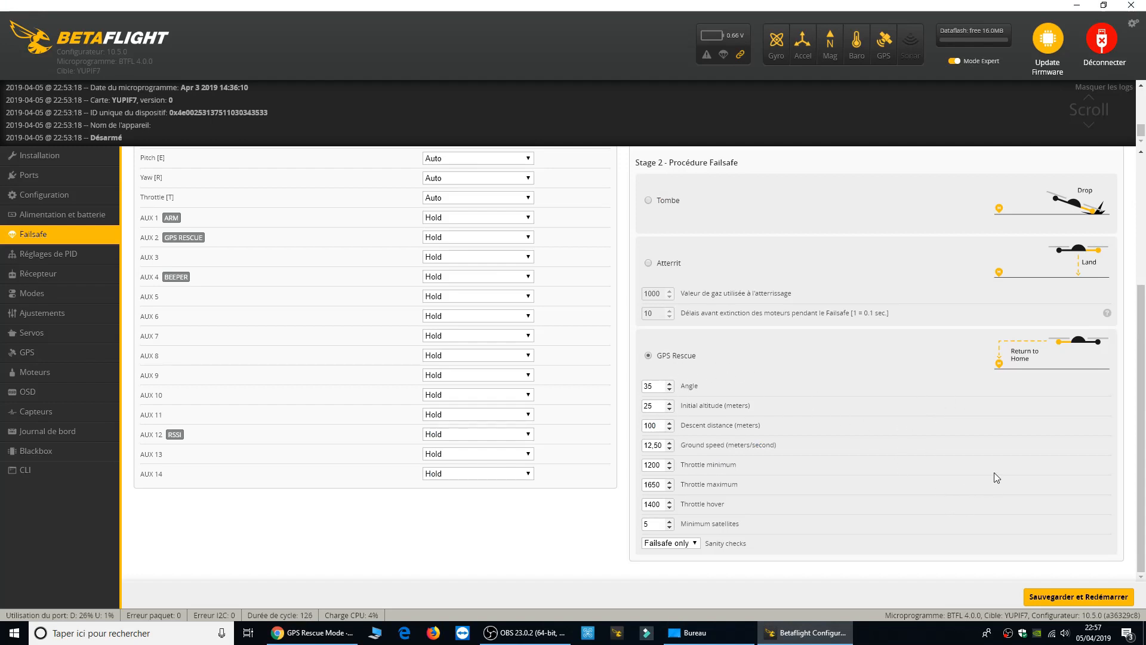
{"action": "left_click", "coordinate": [29, 471]}
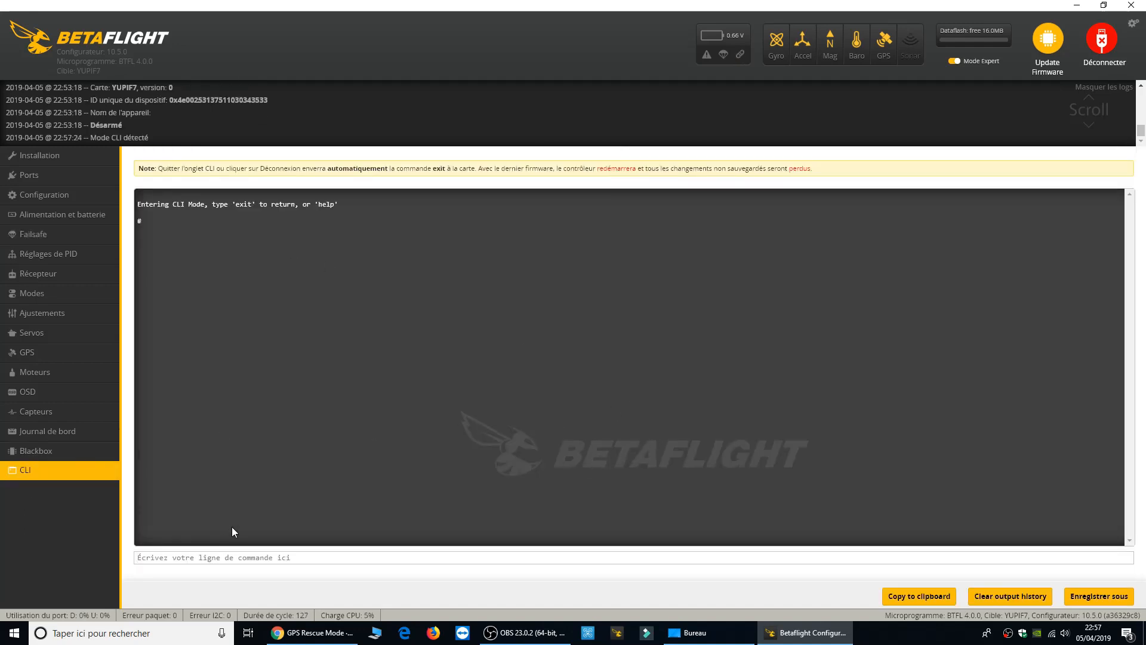
{"action": "type", "text": "d"}
{"action": "key", "text": "BackSpace"}
{"action": "type", "text": "get gps"}
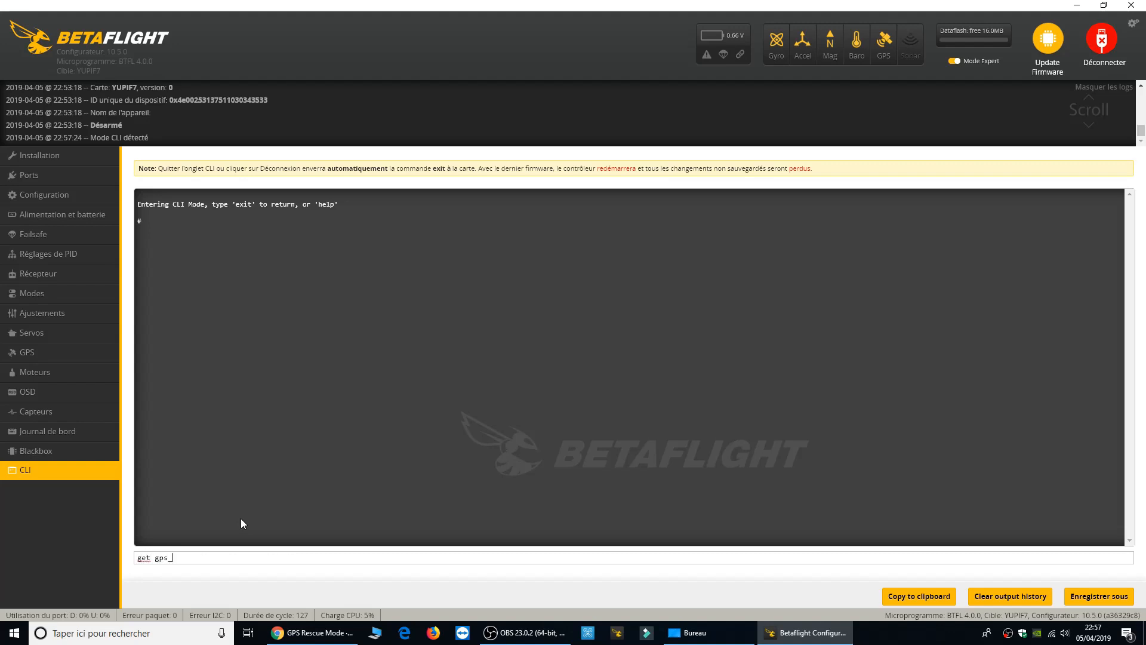
{"action": "type", "text": "_rescue"}
{"action": "key", "text": "Return"}
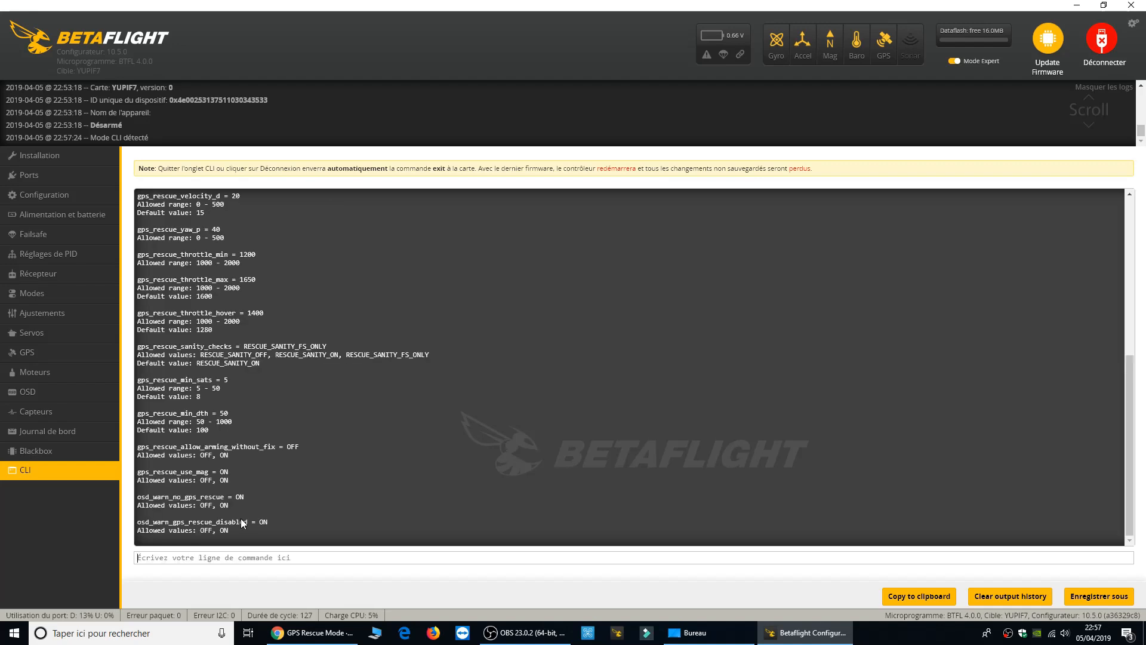
Examine the listed GPS Rescue parameters from gps_rescue_angle through to the osd_warn_gps_rescue_disabled entry
{"action": "scroll", "coordinate": [390, 403], "scroll_direction": "up", "scroll_amount": 5}
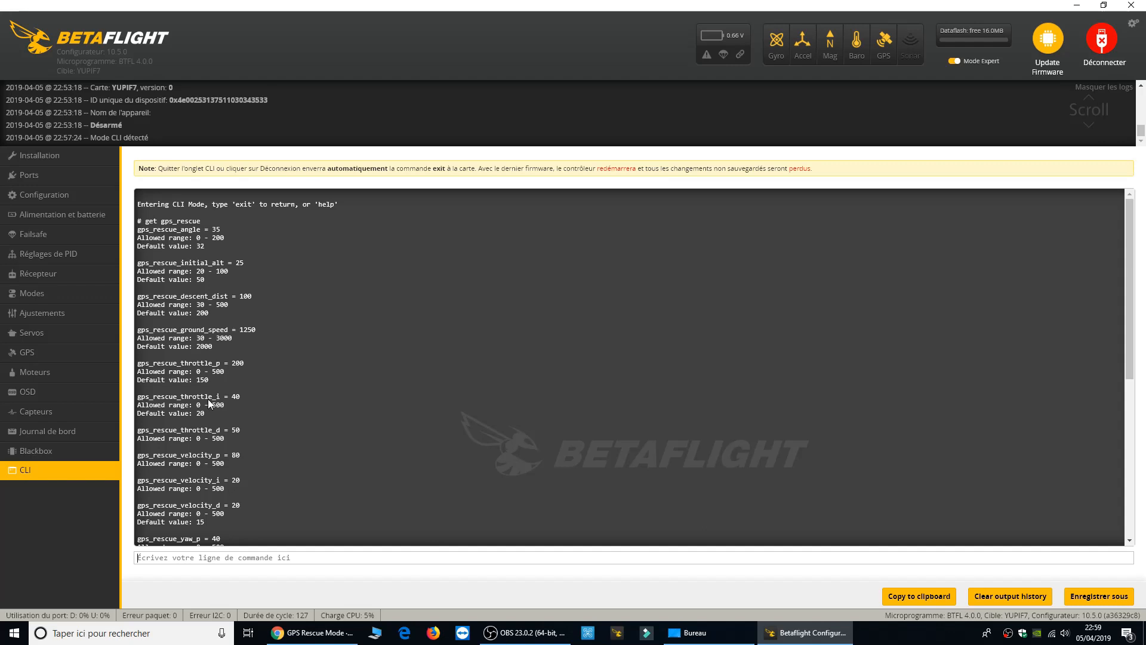
{"action": "scroll", "coordinate": [266, 421], "scroll_direction": "down", "scroll_amount": 3}
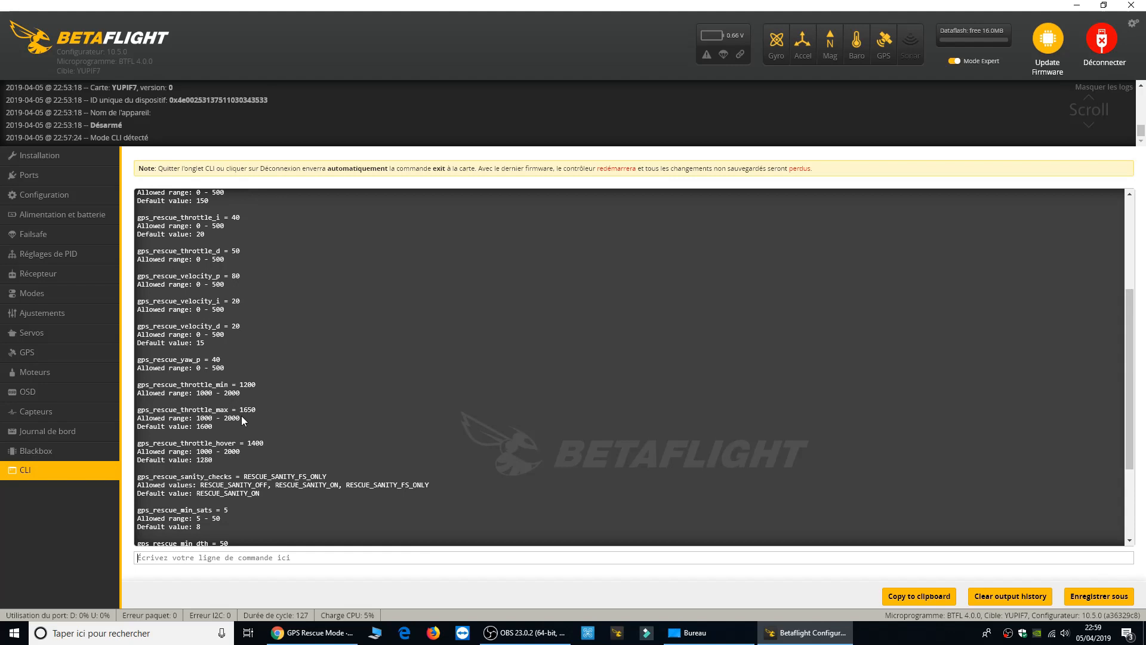
{"action": "scroll", "coordinate": [251, 432], "scroll_direction": "down", "scroll_amount": 2}
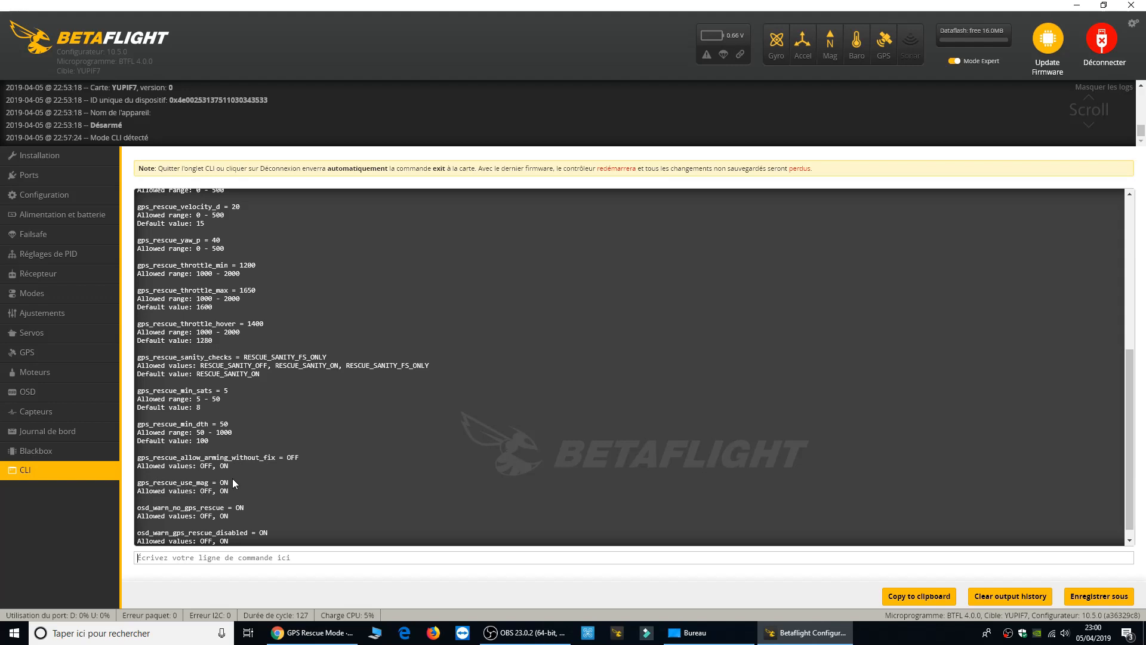
{"action": "scroll", "coordinate": [236, 480], "scroll_direction": "down", "scroll_amount": 1}
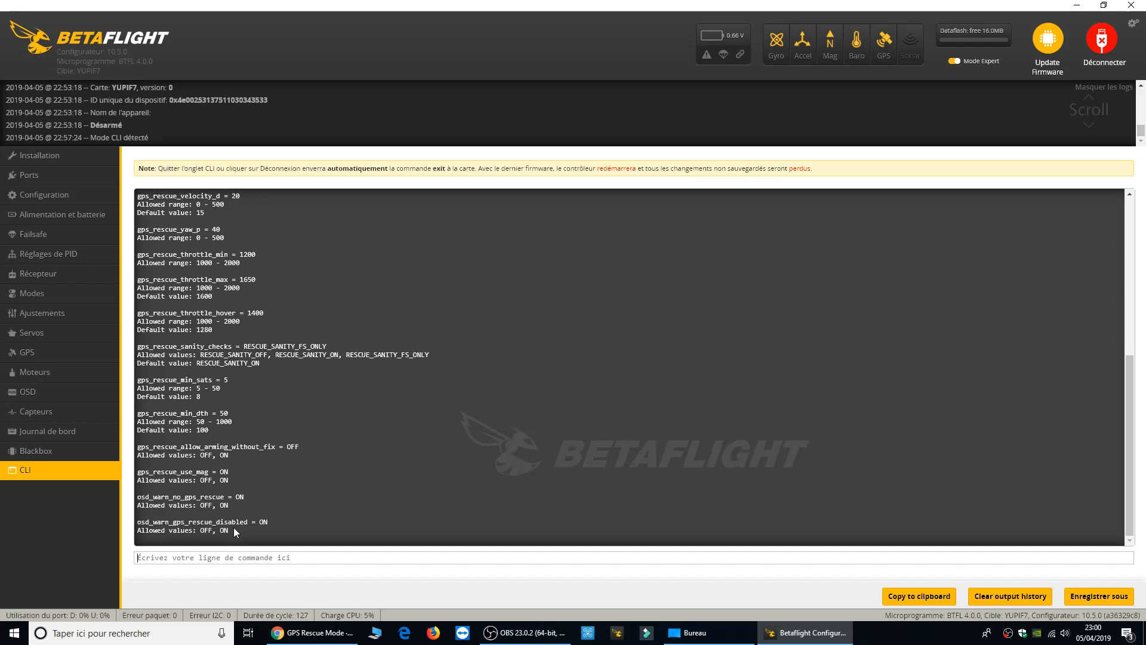